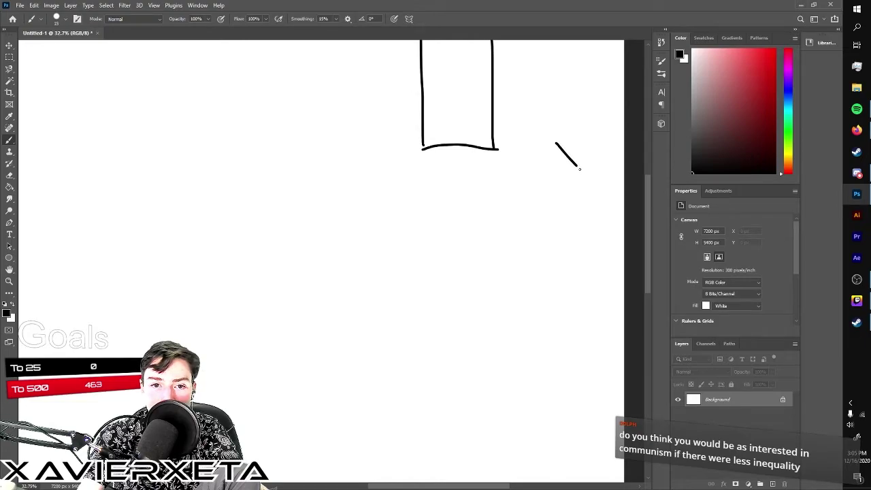
# Brush a long horizontal line beneath the rectangle, joined to the existing arrowhead, and finish its far end with an opposite arrowhead.
pyautogui.scroll(-2, 498, 217)
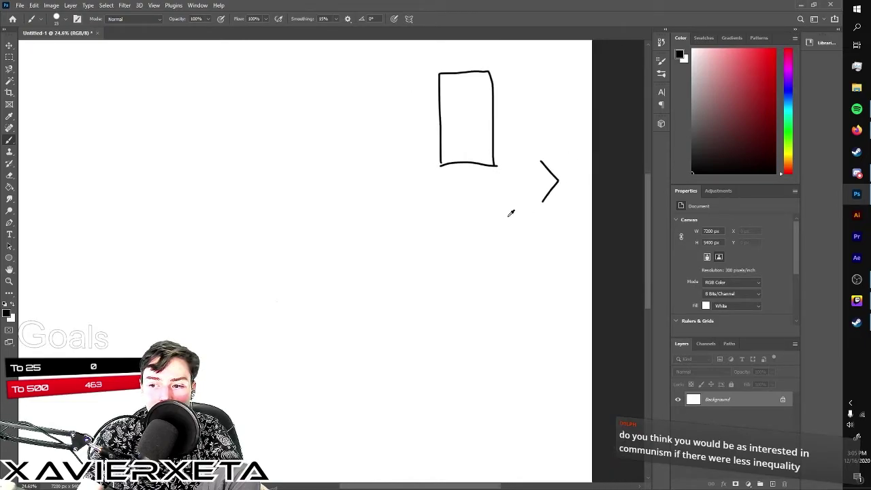
pyautogui.moveTo(539, 190); pyautogui.dragTo(27, 195)
pyautogui.scroll(-1, 108, 178)
pyautogui.scroll(2, 109, 179)
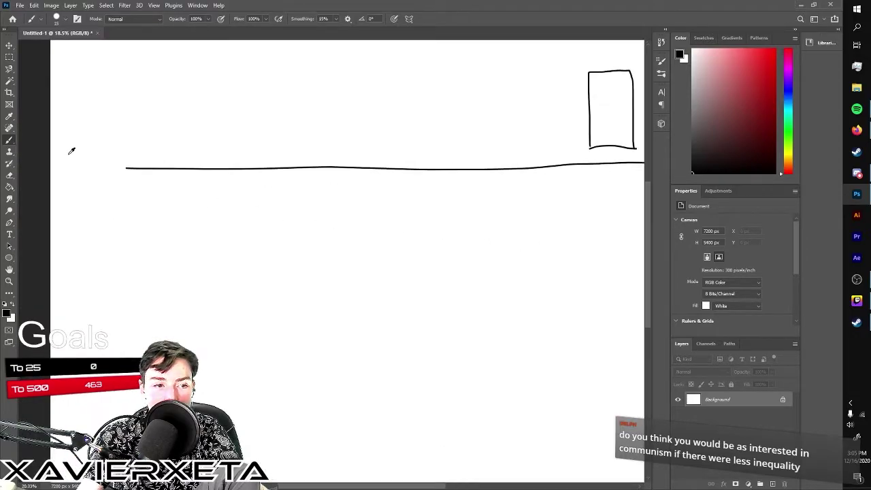
pyautogui.moveTo(145, 172)
pyautogui.mouseDown()
pyautogui.moveTo(100, 167)
pyautogui.moveTo(108, 159)
pyautogui.moveTo(91, 173)
pyautogui.moveTo(121, 193)
pyautogui.mouseUp()
pyautogui.scroll(-2, 174, 211)
pyautogui.scroll(3, 531, 184)
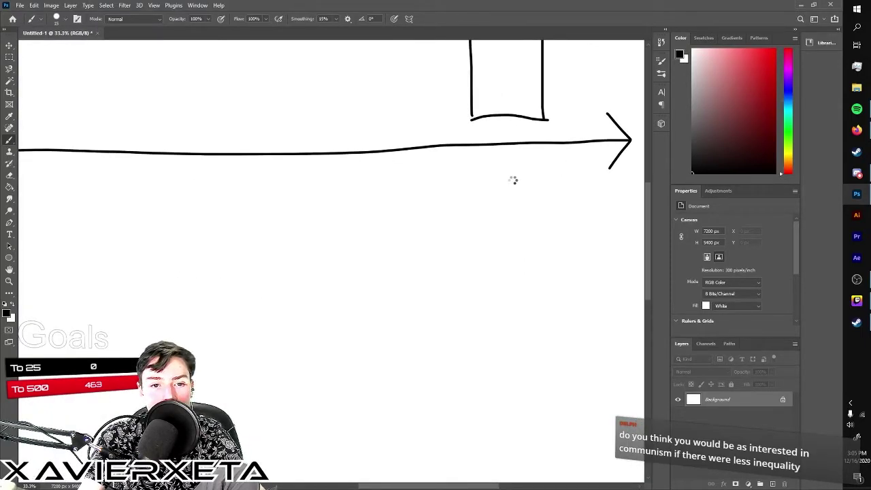
pyautogui.press('t')
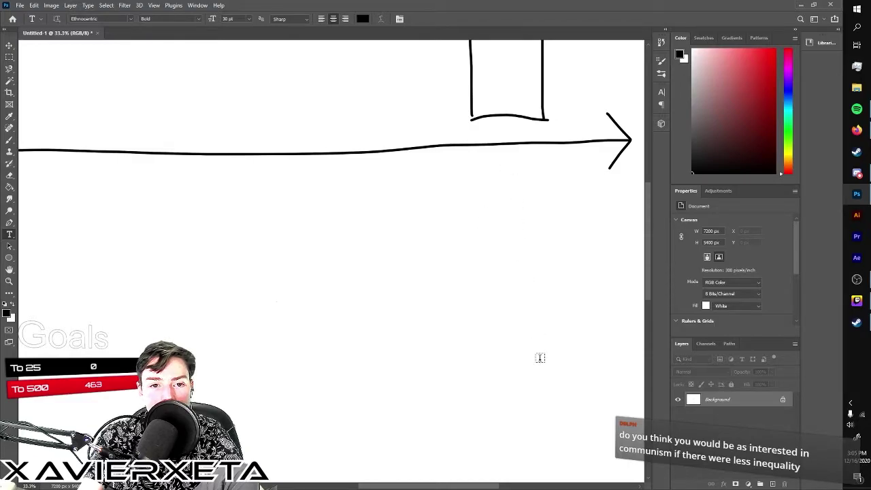
pyautogui.press('v')
pyautogui.scroll(-2, 490, 235)
pyautogui.scroll(2, 524, 128)
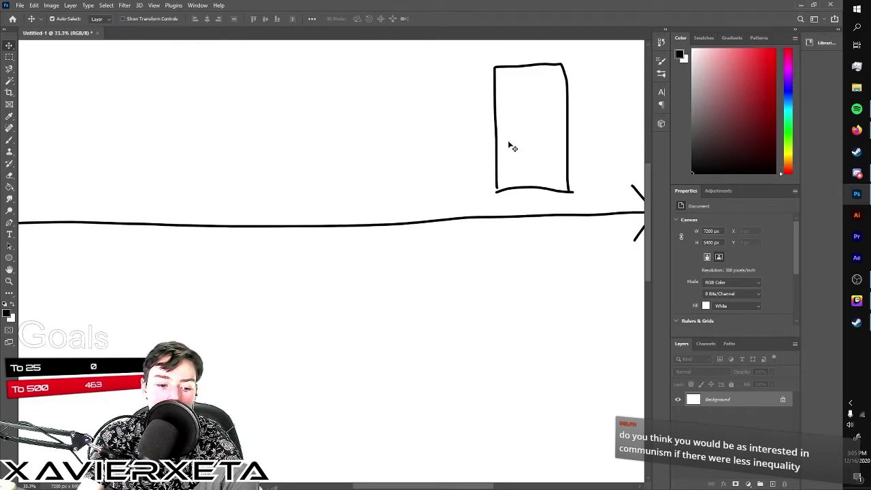
# Brush two smaller stacked blocks on top of the rectangle to form a tower, and sketch a small boxy figure with crossed legs beside its base.
pyautogui.press('b')
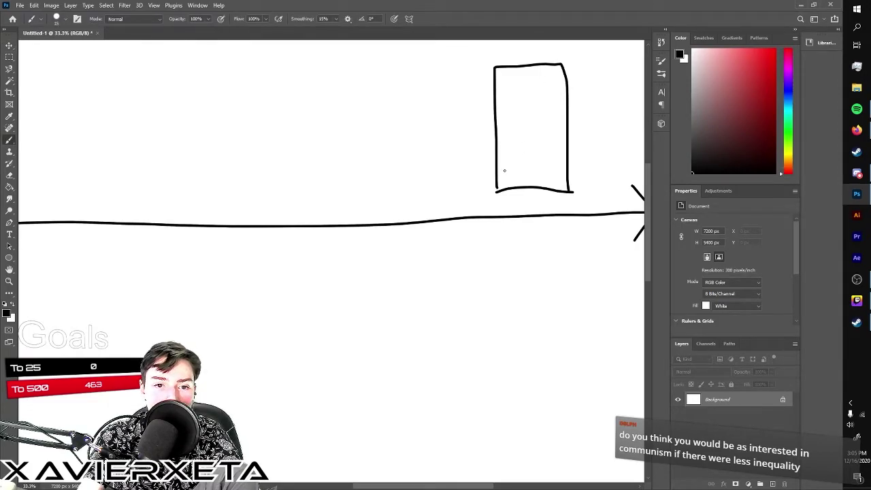
pyautogui.scroll(-2, 494, 139)
pyautogui.scroll(4, 549, 89)
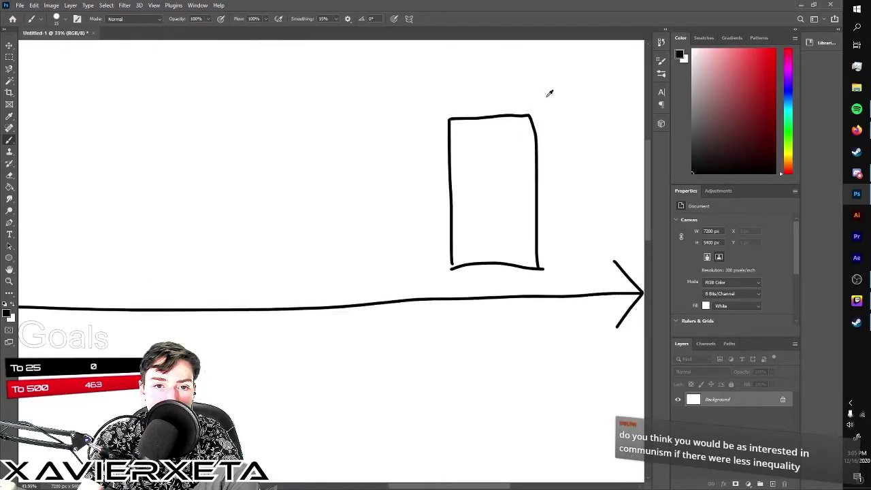
pyautogui.moveTo(445, 118)
pyautogui.mouseDown()
pyautogui.moveTo(446, 47)
pyautogui.moveTo(499, 54)
pyautogui.moveTo(502, 135)
pyautogui.mouseUp()
pyautogui.scroll(-2, 503, 136)
pyautogui.scroll(-1, 507, 142)
pyautogui.moveTo(479, 99)
pyautogui.mouseDown()
pyautogui.moveTo(487, 88)
pyautogui.moveTo(489, 100)
pyautogui.mouseUp()
pyautogui.moveTo(543, 225)
pyautogui.mouseDown()
pyautogui.moveTo(530, 258)
pyautogui.moveTo(530, 211)
pyautogui.moveTo(548, 210)
pyautogui.moveTo(536, 228)
pyautogui.mouseUp()
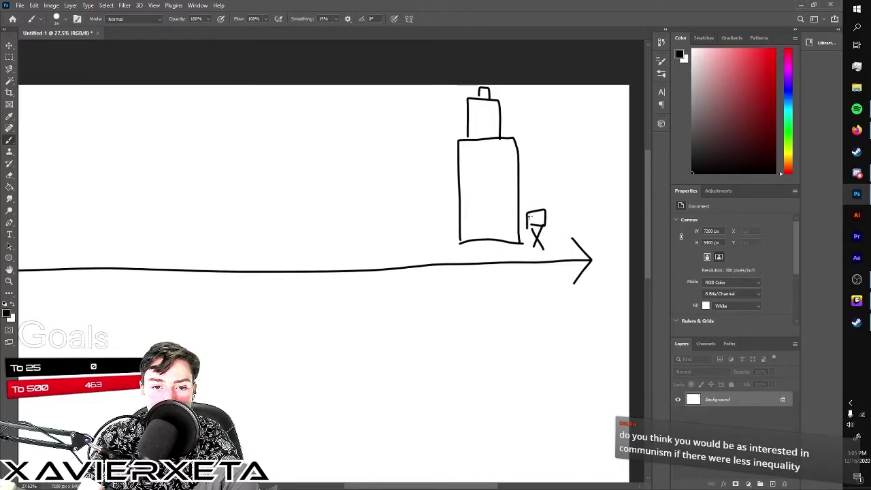
# Brush a second line just above the double-headed arrow's shaft, from under the tower to the far arrowhead.
pyautogui.scroll(-2, 548, 225)
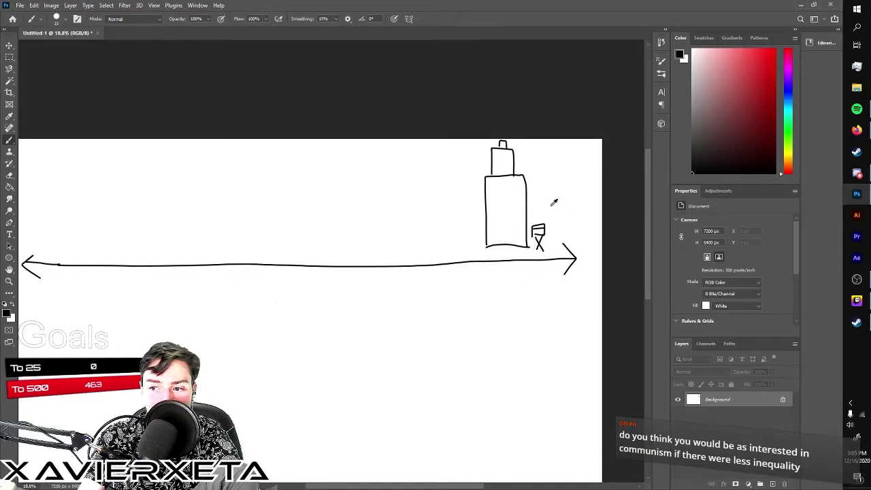
pyautogui.scroll(-2, 512, 223)
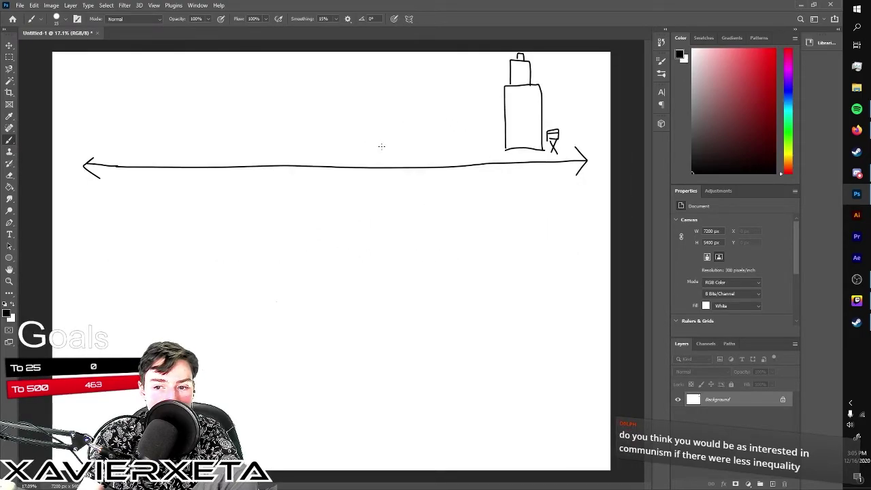
pyautogui.scroll(3, 445, 172)
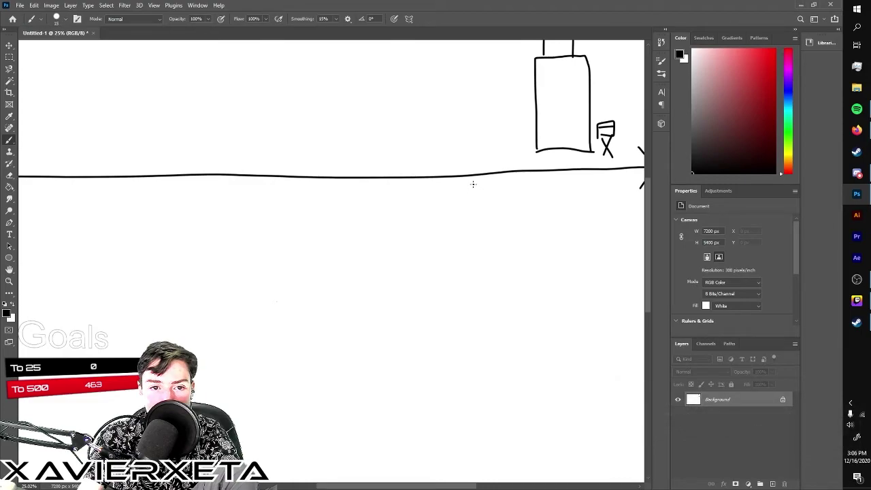
pyautogui.moveTo(555, 159); pyautogui.dragTo(60, 170)
pyautogui.scroll(-2, 341, 262)
pyautogui.scroll(-1, 190, 210)
pyautogui.scroll(4, 122, 156)
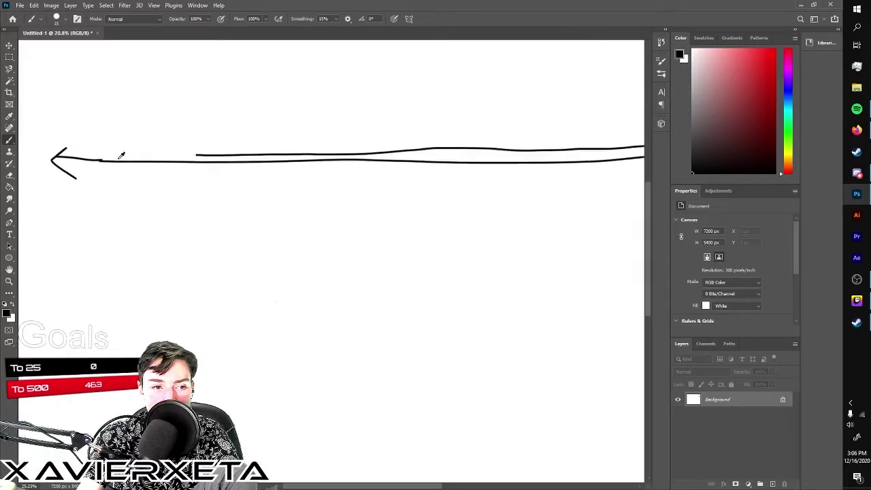
pyautogui.moveTo(221, 155); pyautogui.dragTo(45, 155)
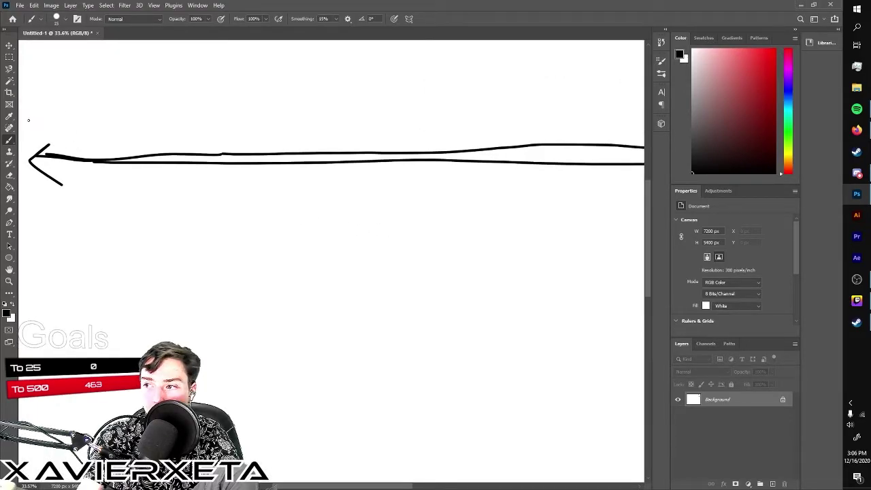
pyautogui.scroll(-2, 218, 187)
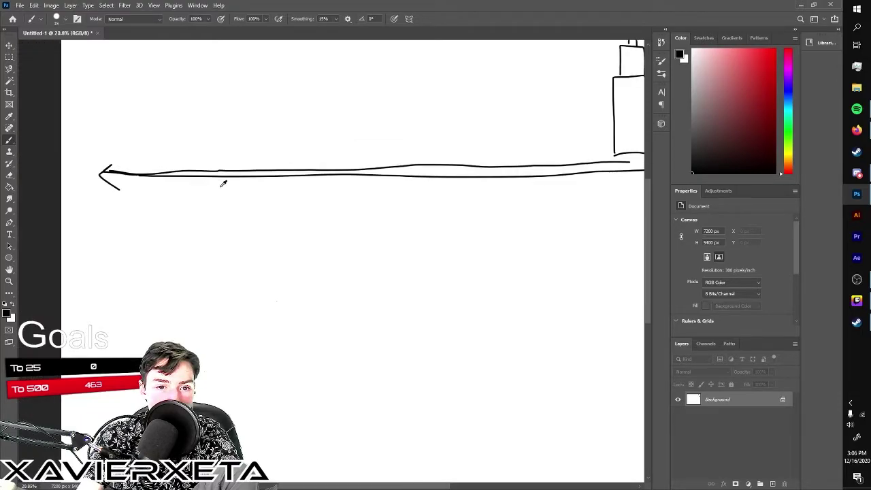
# Brush a short vertical line down from the upper horizontal line near the tower and draw a dollar sign beneath it.
pyautogui.scroll(2, 436, 151)
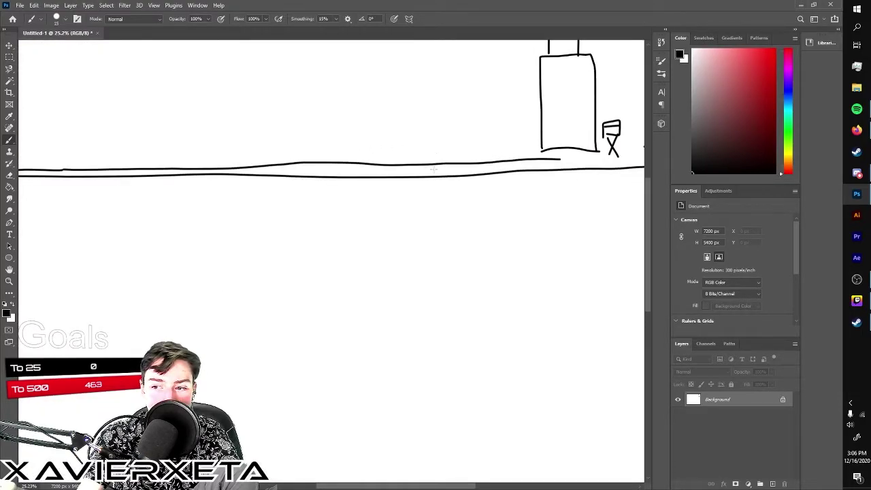
pyautogui.scroll(-1, 544, 132)
pyautogui.scroll(2, 571, 119)
pyautogui.scroll(1, 538, 136)
pyautogui.scroll(-2, 505, 152)
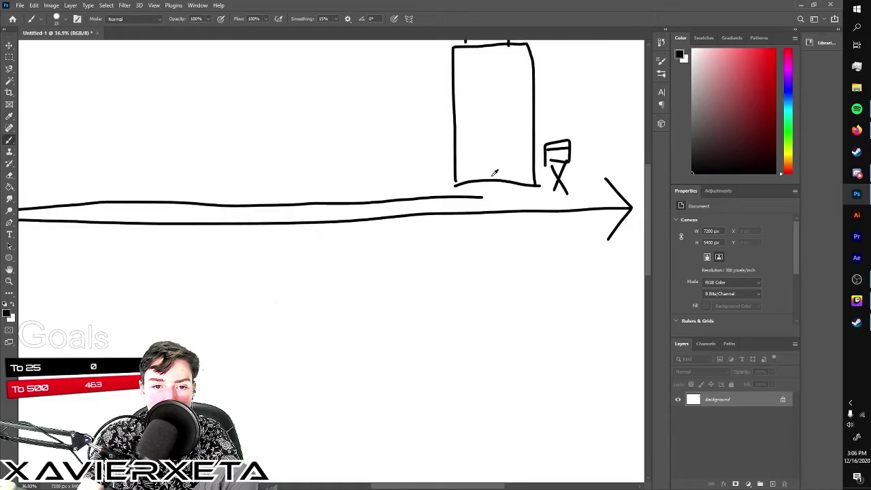
pyautogui.scroll(2, 496, 171)
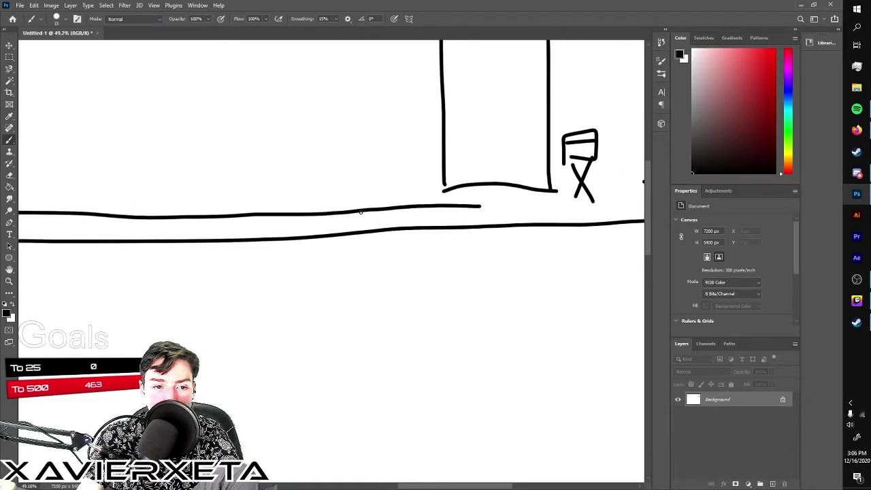
pyautogui.moveTo(346, 216); pyautogui.dragTo(338, 314)
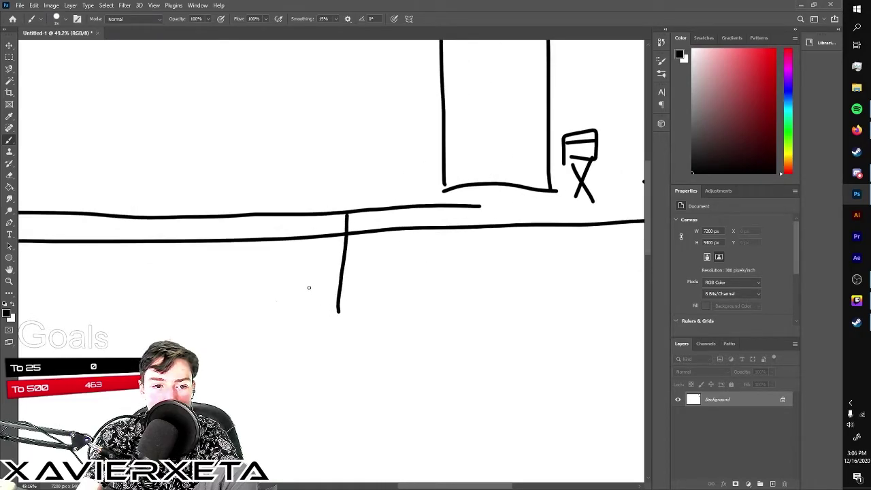
pyautogui.scroll(-1, 354, 262)
pyautogui.scroll(-2, 412, 305)
pyautogui.scroll(3, 286, 306)
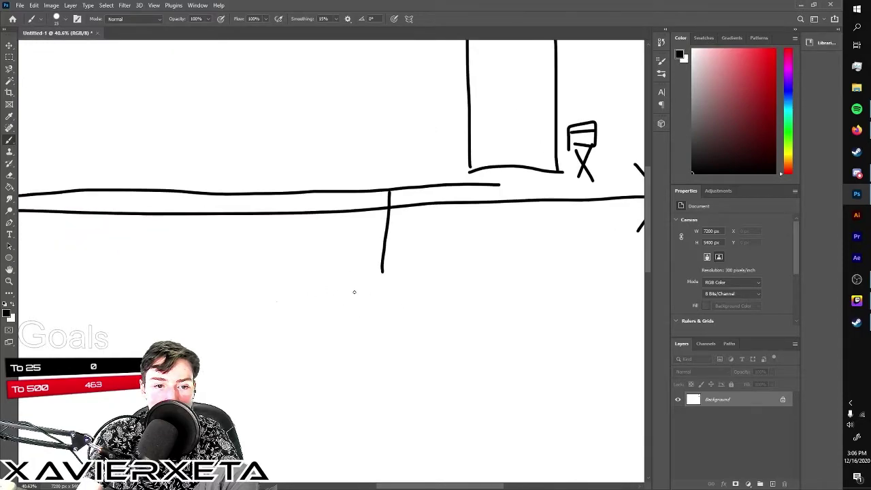
pyautogui.moveTo(381, 295)
pyautogui.mouseDown()
pyautogui.moveTo(359, 336)
pyautogui.moveTo(378, 297)
pyautogui.moveTo(371, 346)
pyautogui.moveTo(373, 333)
pyautogui.mouseUp()
# Brush a curved arrow from the dollar sign to the small figure, and a short thick down arrow onto the upper line beside the tower.
pyautogui.scroll(-2, 397, 254)
pyautogui.scroll(2, 341, 210)
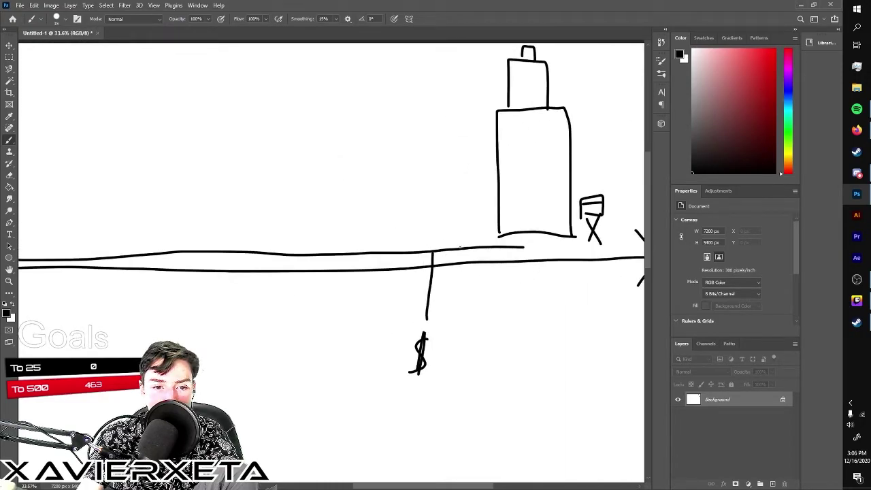
pyautogui.moveTo(430, 354)
pyautogui.mouseDown()
pyautogui.moveTo(459, 351)
pyautogui.moveTo(525, 320)
pyautogui.moveTo(580, 241)
pyautogui.moveTo(553, 251)
pyautogui.moveTo(581, 262)
pyautogui.mouseUp()
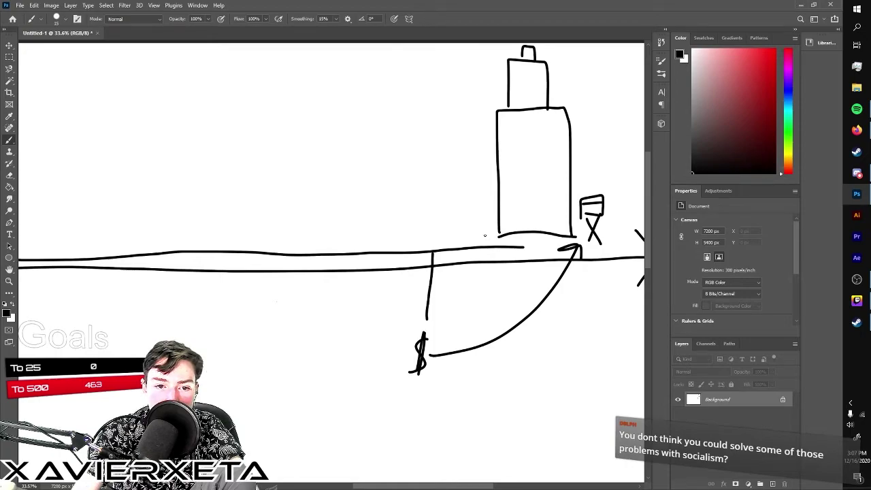
pyautogui.moveTo(472, 243); pyautogui.dragTo(471, 215)
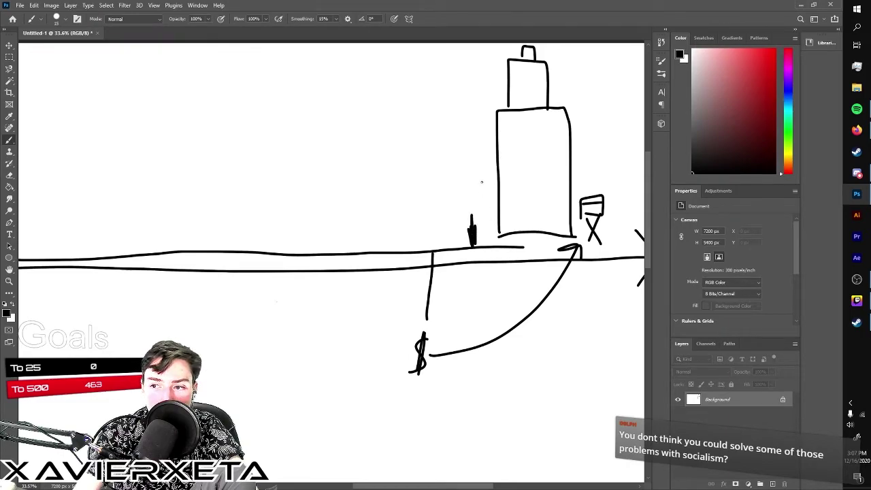
# Cross out the tower with two long diagonal brush strokes forming an X.
pyautogui.scroll(-3, 481, 193)
pyautogui.scroll(-2, 497, 175)
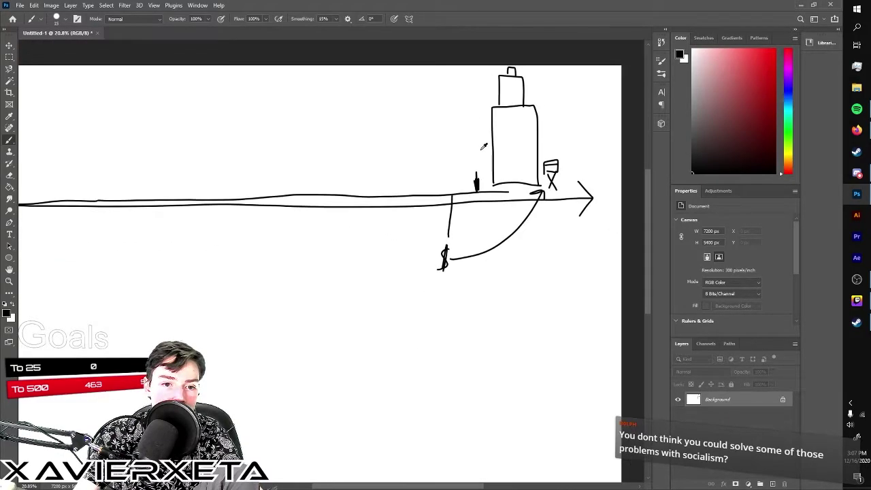
pyautogui.scroll(-2, 525, 94)
pyautogui.scroll(1, 535, 89)
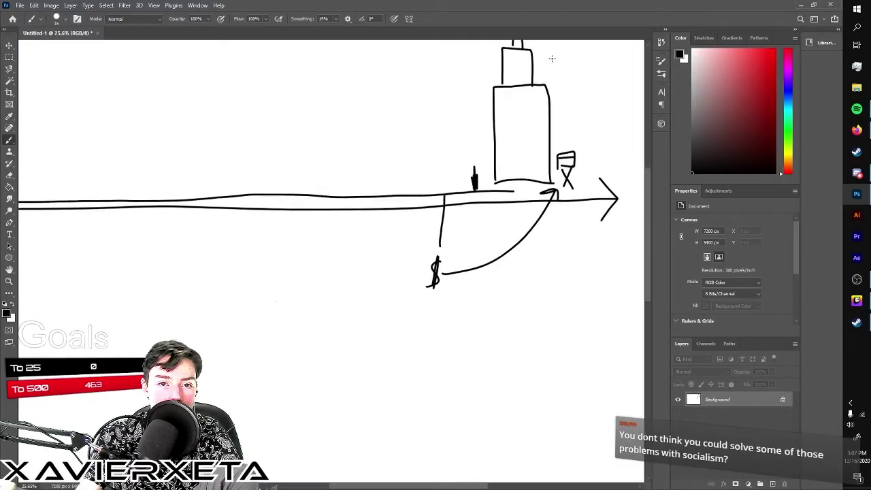
pyautogui.moveTo(485, 183); pyautogui.dragTo(550, 39)
pyautogui.scroll(-1, 489, 101)
pyautogui.scroll(3, 504, 101)
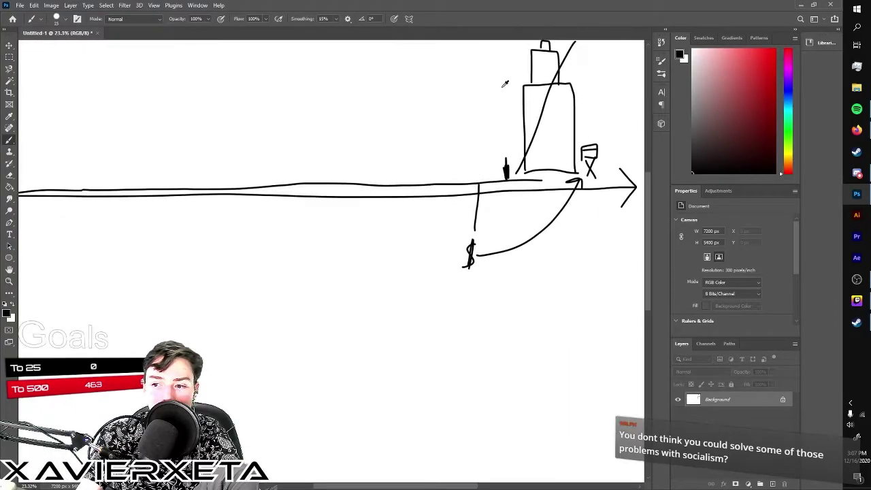
pyautogui.moveTo(530, 66); pyautogui.dragTo(607, 193)
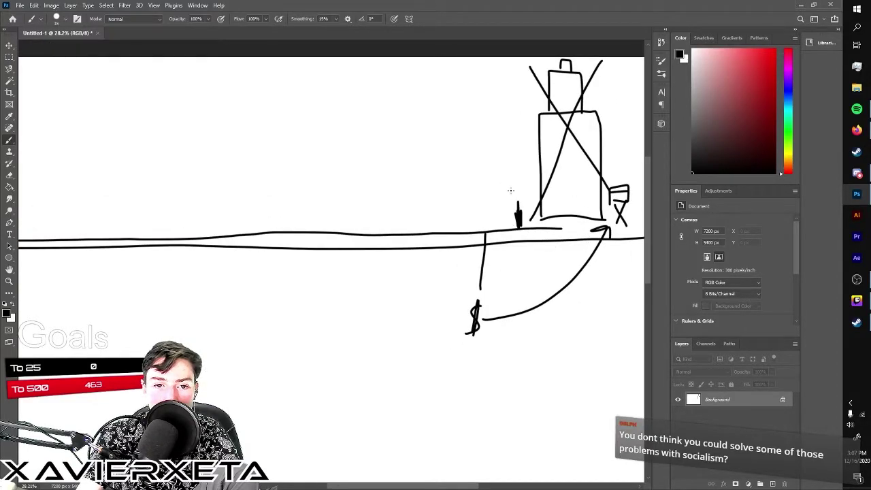
# Brush a thick horizontal bar across the tower's lower part and outline a flat box on top of the bar.
pyautogui.moveTo(519, 188)
pyautogui.mouseDown()
pyautogui.moveTo(623, 180)
pyautogui.moveTo(501, 185)
pyautogui.moveTo(623, 174)
pyautogui.moveTo(507, 184)
pyautogui.mouseUp()
pyautogui.scroll(-5, 552, 202)
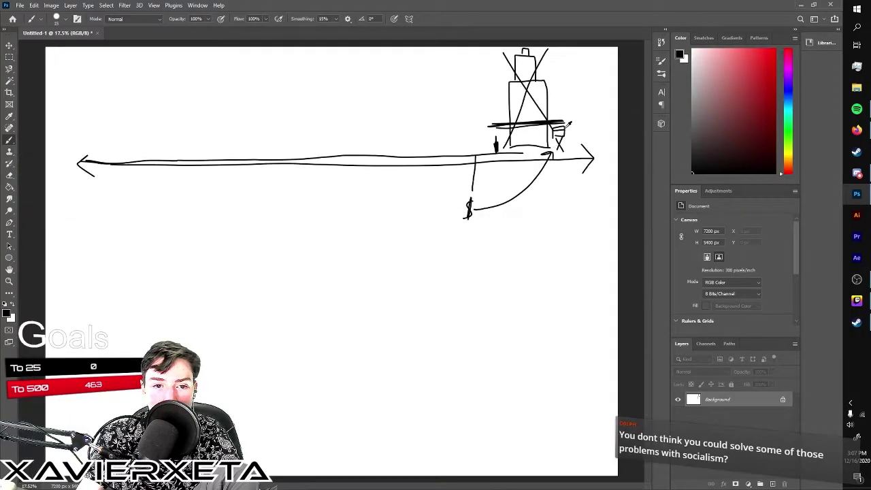
pyautogui.scroll(3, 571, 114)
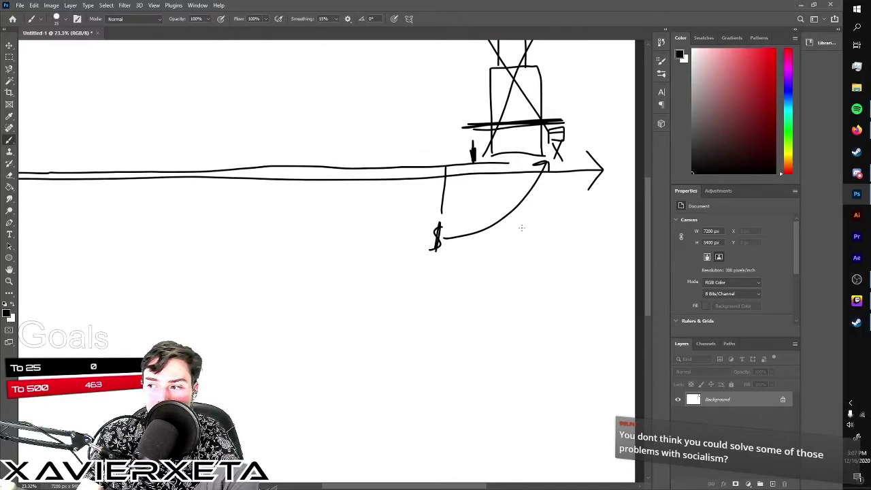
pyautogui.moveTo(465, 130)
pyautogui.mouseDown()
pyautogui.moveTo(461, 108)
pyautogui.moveTo(571, 99)
pyautogui.moveTo(567, 126)
pyautogui.mouseUp()
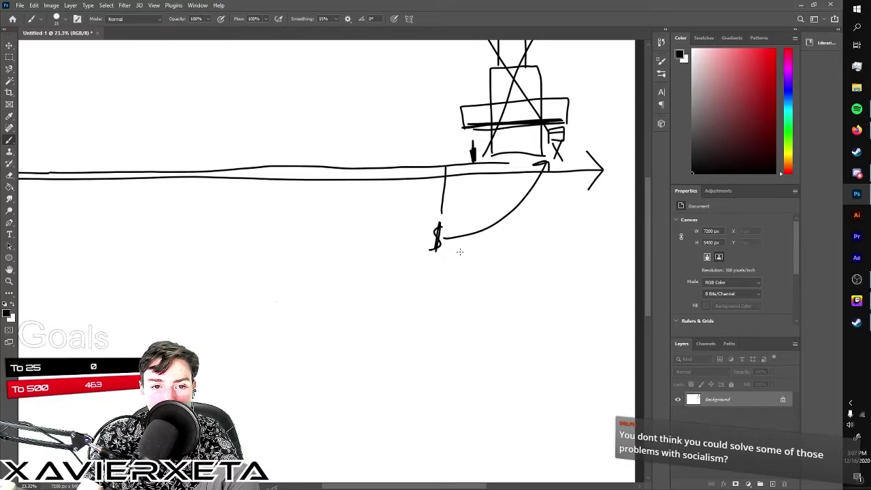
# Brush a curved arrow from beside the tower down to the dollar sign, and rework the short thick arrow to point upward.
pyautogui.moveTo(471, 60)
pyautogui.mouseDown()
pyautogui.moveTo(440, 141)
pyautogui.moveTo(432, 216)
pyautogui.moveTo(419, 203)
pyautogui.moveTo(443, 198)
pyautogui.mouseUp()
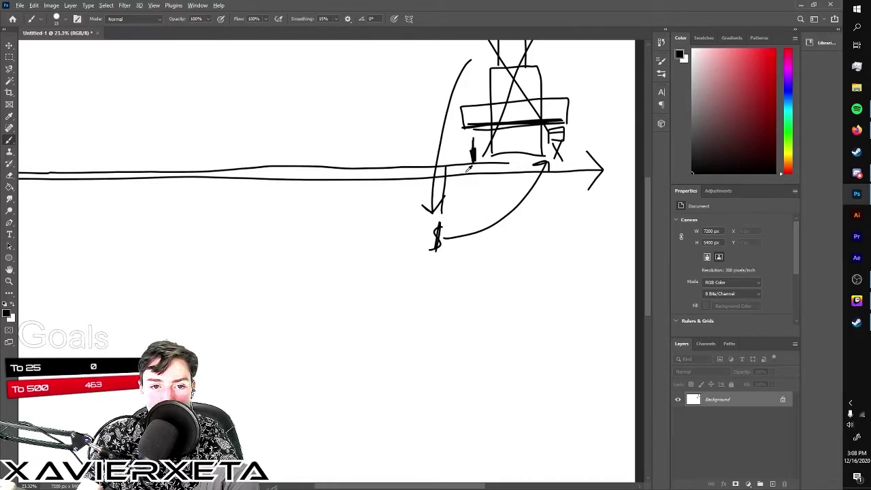
pyautogui.scroll(8, 456, 109)
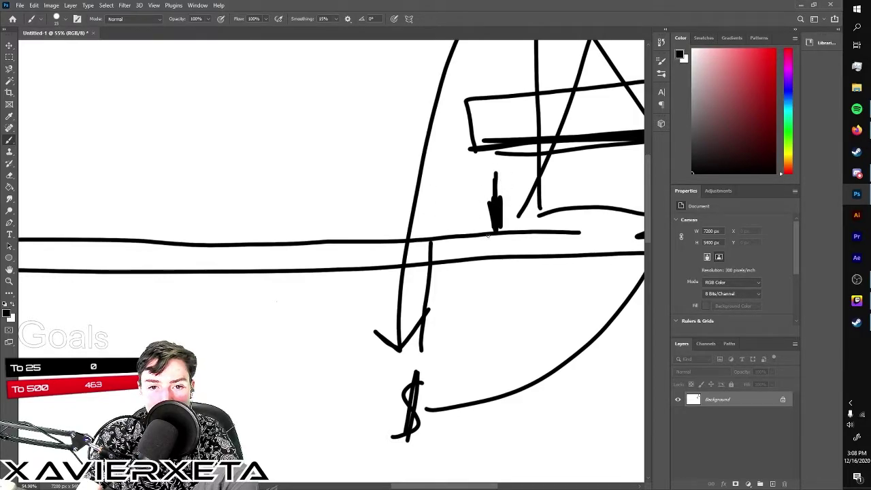
pyautogui.moveTo(495, 176)
pyautogui.mouseDown()
pyautogui.moveTo(502, 228)
pyautogui.moveTo(493, 233)
pyautogui.moveTo(504, 229)
pyautogui.moveTo(492, 233)
pyautogui.moveTo(495, 167)
pyautogui.moveTo(508, 218)
pyautogui.mouseUp()
pyautogui.scroll(-4, 483, 224)
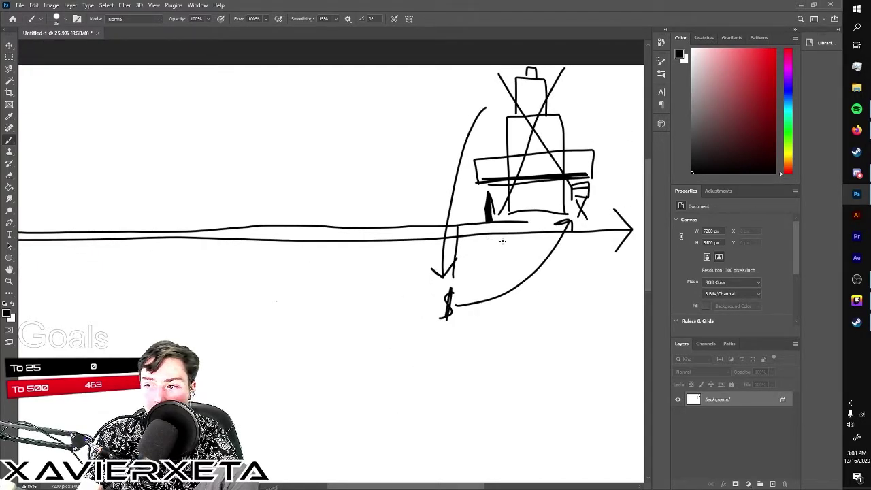
# Brush a large box above the horizontal lines beside the crossed-out tower, and underline it with a thick, wider base line.
pyautogui.scroll(4, 411, 212)
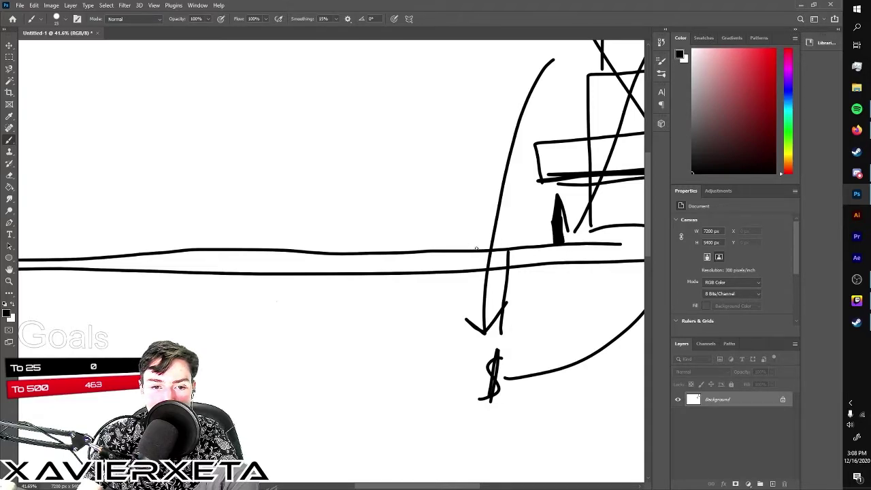
pyautogui.moveTo(503, 236)
pyautogui.mouseDown()
pyautogui.moveTo(440, 237)
pyautogui.moveTo(509, 232)
pyautogui.moveTo(414, 232)
pyautogui.moveTo(519, 232)
pyautogui.moveTo(369, 236)
pyautogui.moveTo(357, 101)
pyautogui.moveTo(508, 95)
pyautogui.moveTo(506, 207)
pyautogui.mouseUp()
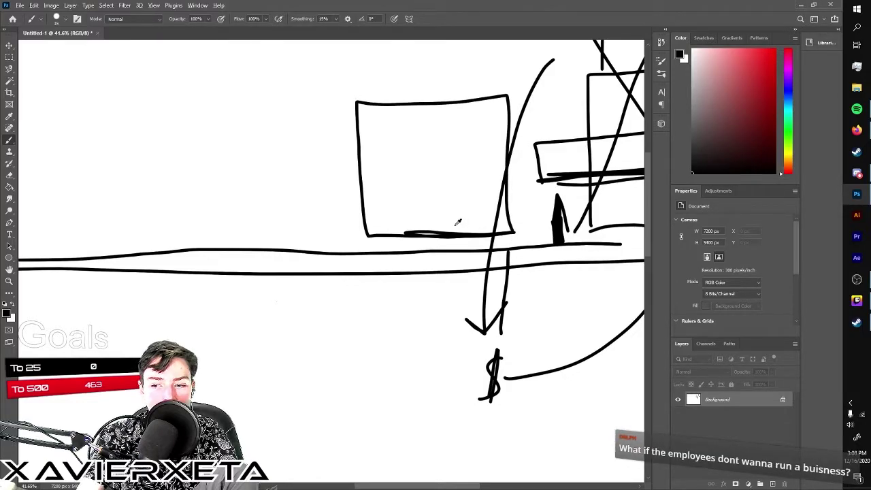
pyautogui.scroll(-3, 449, 205)
pyautogui.scroll(3, 427, 136)
pyautogui.moveTo(357, 289)
pyautogui.mouseDown()
pyautogui.moveTo(541, 287)
pyautogui.moveTo(338, 283)
pyautogui.moveTo(546, 286)
pyautogui.moveTo(339, 286)
pyautogui.mouseUp()
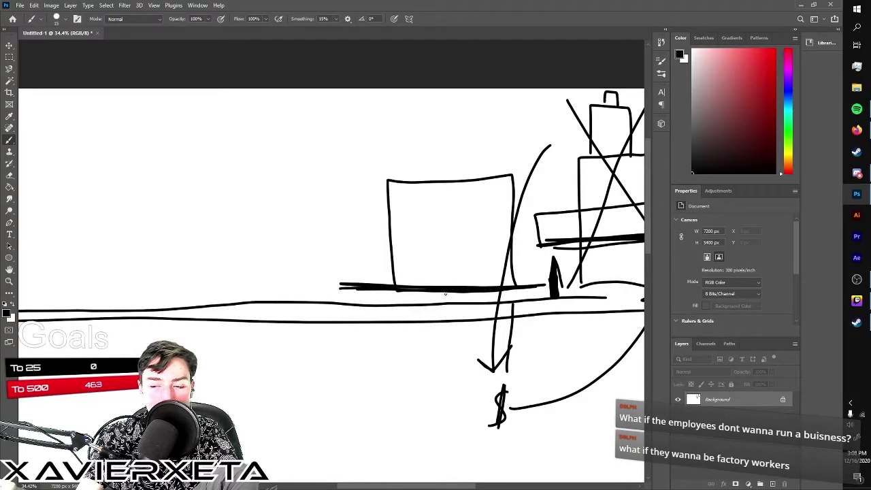
pyautogui.scroll(-2, 455, 272)
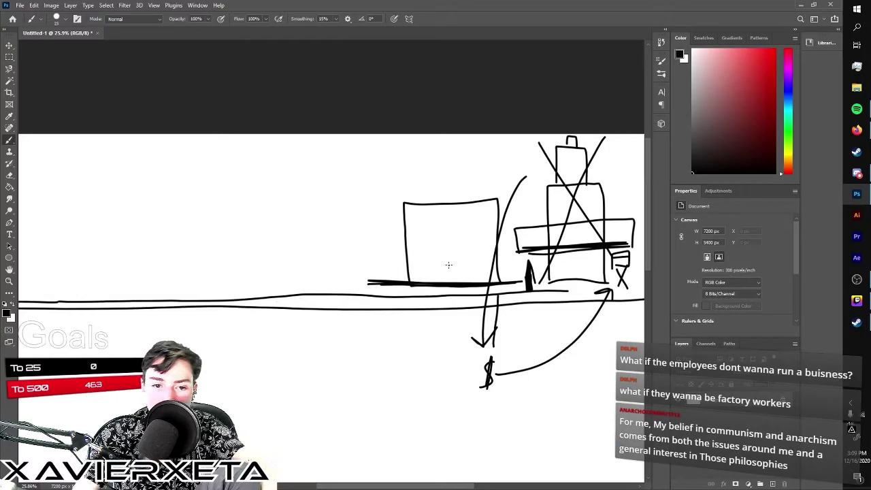
pyautogui.scroll(-2, 448, 265)
pyautogui.scroll(2, 448, 273)
pyautogui.scroll(-2, 449, 273)
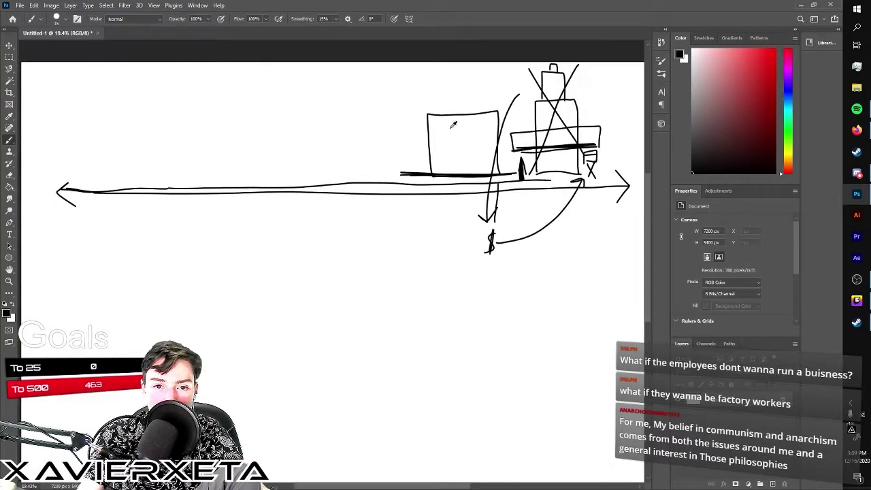
pyautogui.scroll(3, 453, 133)
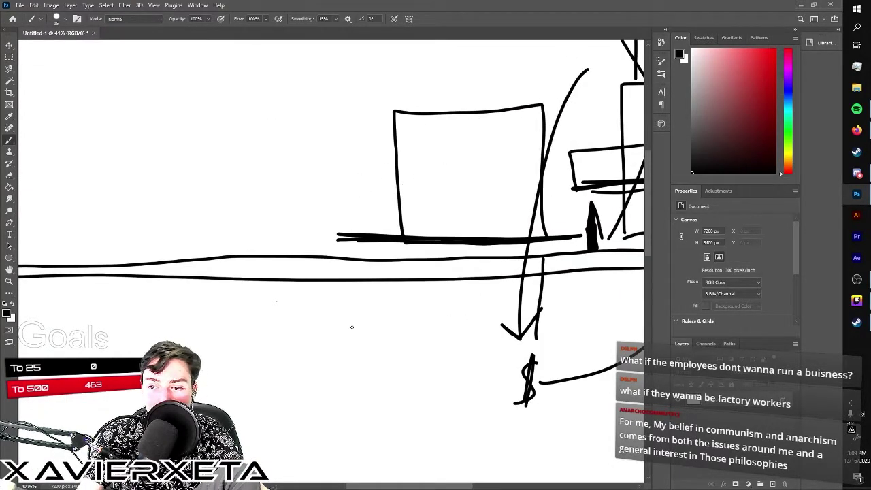
pyautogui.scroll(-2, 353, 326)
pyautogui.scroll(1, 525, 292)
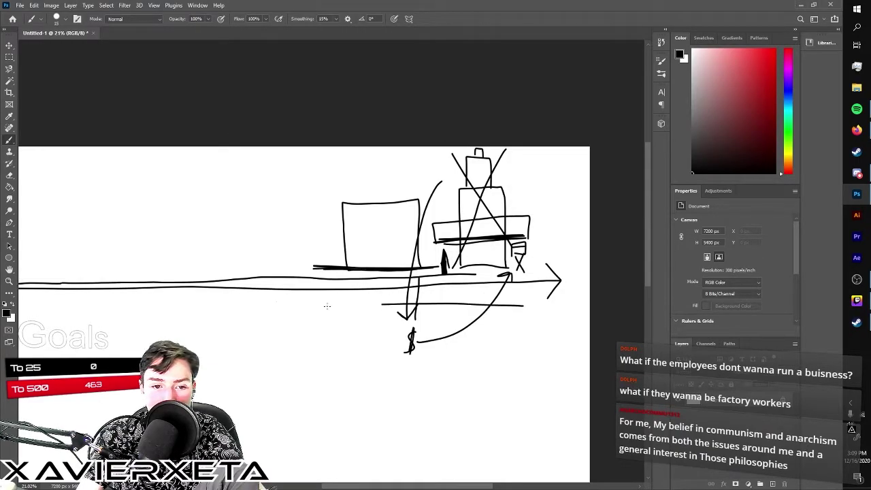
# Brush overlapping slanted strokes across the box's wall nearest the tower, and add a second outline over its top and opposite wall.
pyautogui.scroll(2, 420, 188)
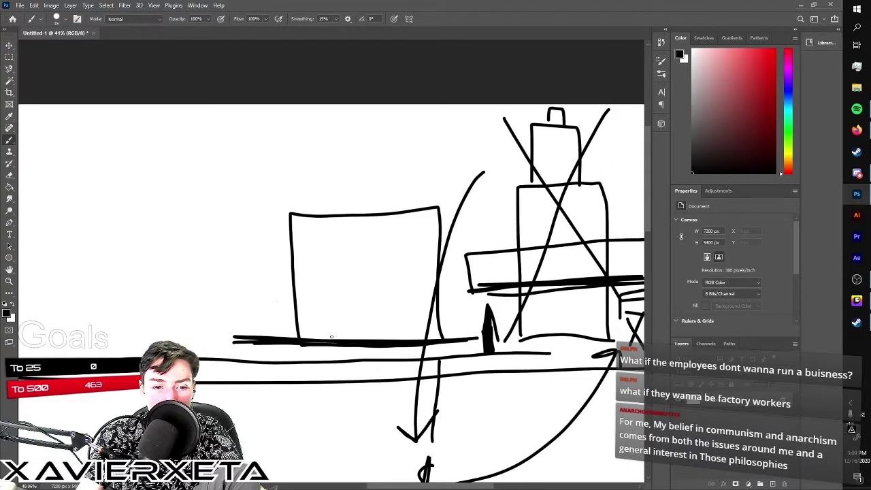
pyautogui.moveTo(458, 337)
pyautogui.mouseDown()
pyautogui.moveTo(432, 272)
pyautogui.moveTo(422, 211)
pyautogui.mouseUp()
pyautogui.moveTo(457, 328)
pyautogui.mouseDown()
pyautogui.moveTo(425, 216)
pyautogui.moveTo(411, 212)
pyautogui.moveTo(461, 336)
pyautogui.mouseUp()
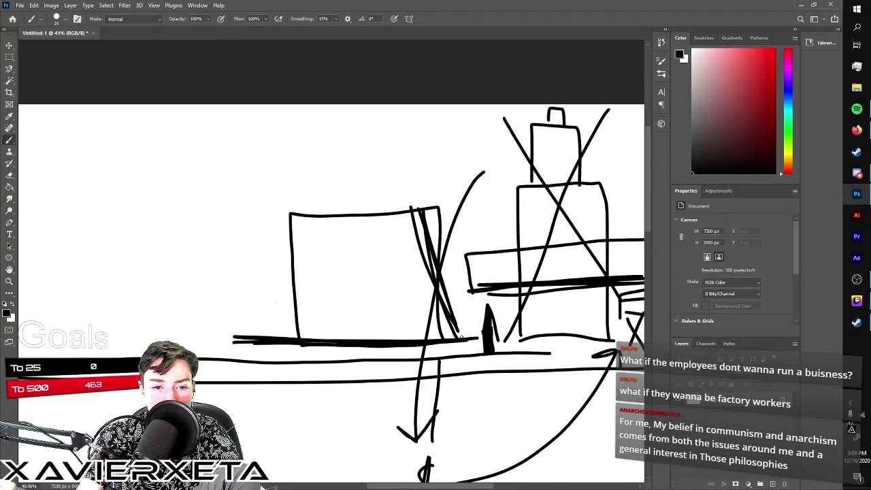
pyautogui.moveTo(408, 206)
pyautogui.mouseDown()
pyautogui.moveTo(293, 204)
pyautogui.moveTo(281, 265)
pyautogui.moveTo(286, 332)
pyautogui.mouseUp()
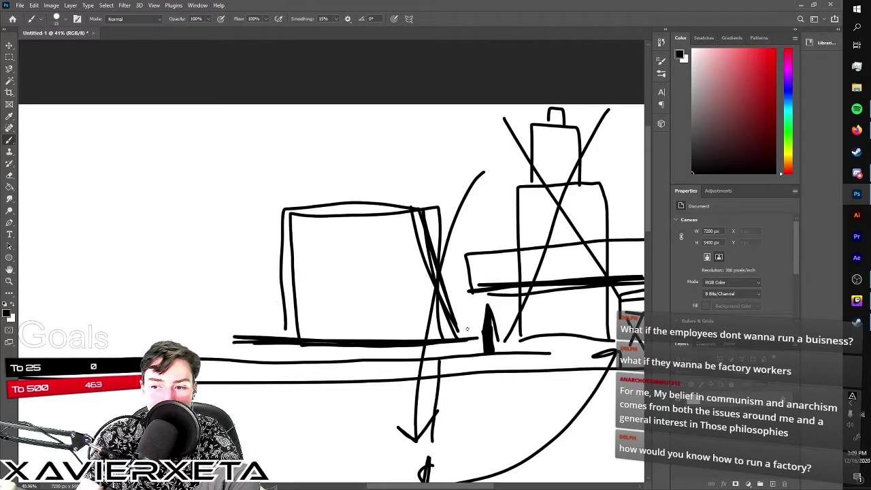
pyautogui.scroll(3, 306, 230)
pyautogui.moveTo(289, 220); pyautogui.dragTo(294, 273)
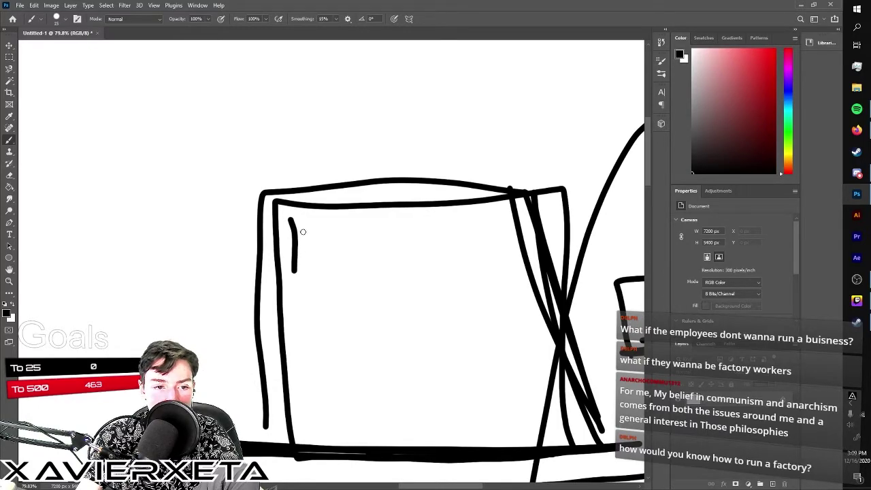
pyautogui.moveTo(317, 217)
pyautogui.mouseDown()
pyautogui.moveTo(321, 268)
pyautogui.moveTo(336, 270)
pyautogui.moveTo(339, 245)
pyautogui.moveTo(352, 257)
pyautogui.moveTo(336, 274)
pyautogui.mouseUp()
pyautogui.click(364, 269)
pyautogui.moveTo(366, 245)
pyautogui.mouseDown()
pyautogui.moveTo(366, 259)
pyautogui.moveTo(384, 274)
pyautogui.mouseUp()
pyautogui.hotkey('ctrl', 'z')
pyautogui.hotkey('ctrl', 'z')
pyautogui.hotkey('ctrl', 'z')
pyautogui.hotkey('ctrl', 'z')
pyautogui.hotkey('ctrl', 'z')
pyautogui.hotkey('ctrl', 'z')
pyautogui.hotkey('ctrl', 'z')
# Handwrite "Roof" in the upper part of the large box.
pyautogui.moveTo(291, 220); pyautogui.dragTo(293, 270)
pyautogui.moveTo(292, 223); pyautogui.dragTo(325, 269)
pyautogui.moveTo(347, 239); pyautogui.dragTo(346, 241)
pyautogui.moveTo(377, 240); pyautogui.dragTo(397, 263)
pyautogui.moveTo(394, 220); pyautogui.dragTo(423, 218)
pyautogui.moveTo(381, 236); pyautogui.dragTo(403, 238)
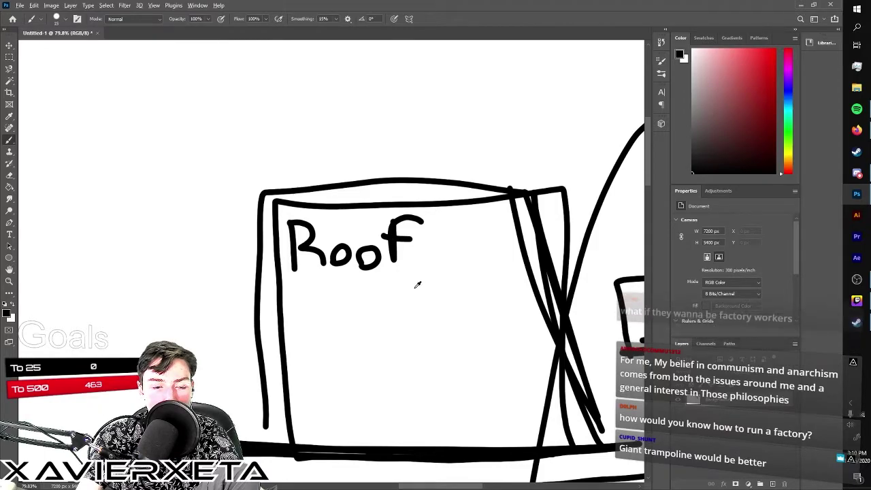
pyautogui.scroll(-3, 441, 292)
pyautogui.scroll(-2, 441, 293)
pyautogui.scroll(1, 401, 338)
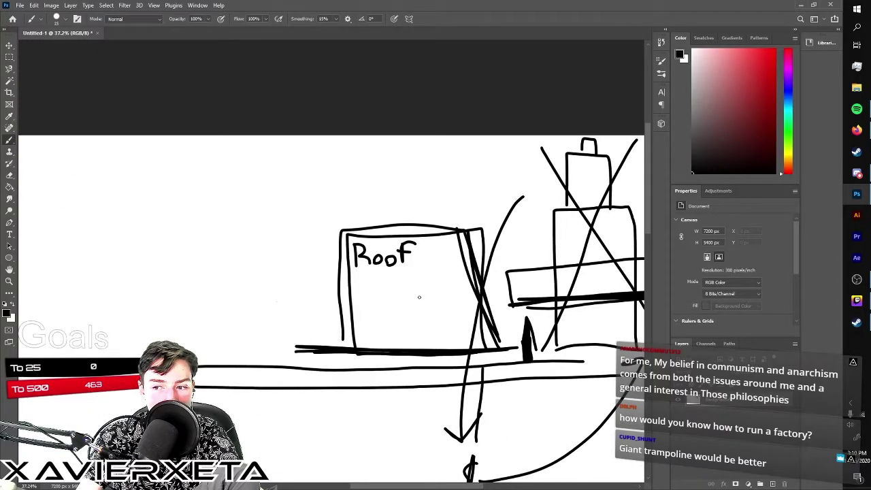
pyautogui.scroll(3, 412, 278)
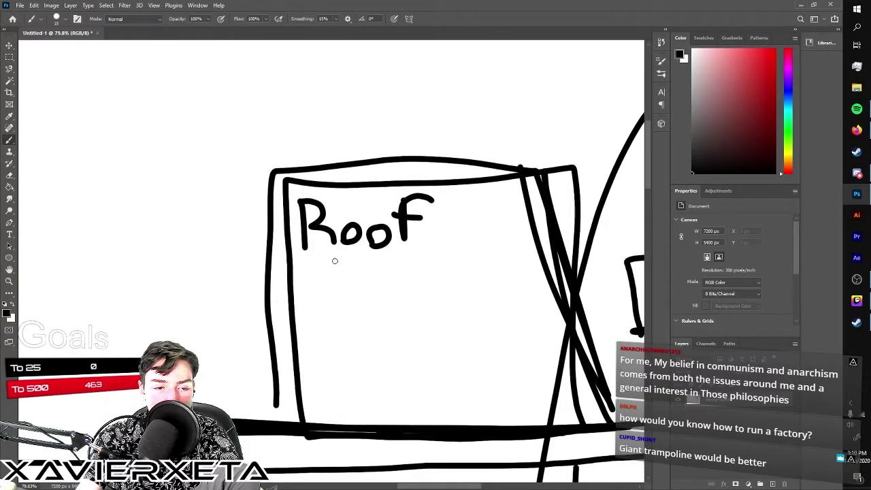
pyautogui.moveTo(305, 264); pyautogui.dragTo(308, 314)
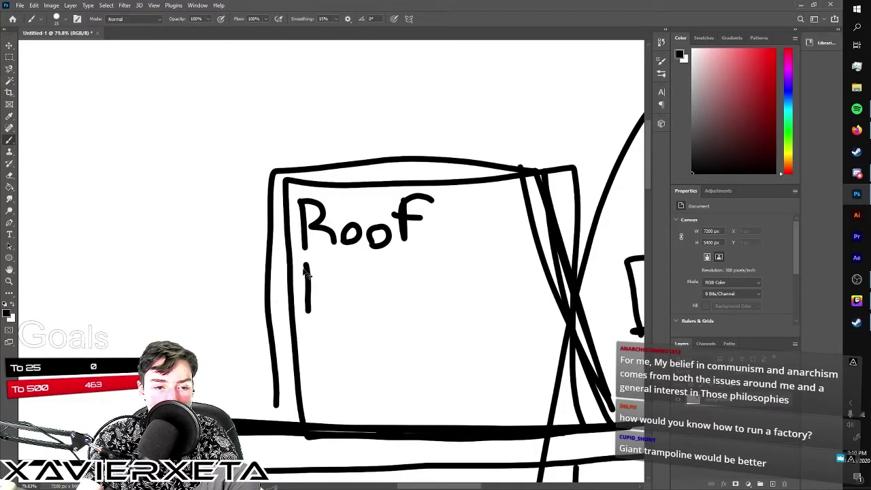
pyautogui.hotkey('ctrl', 'z')
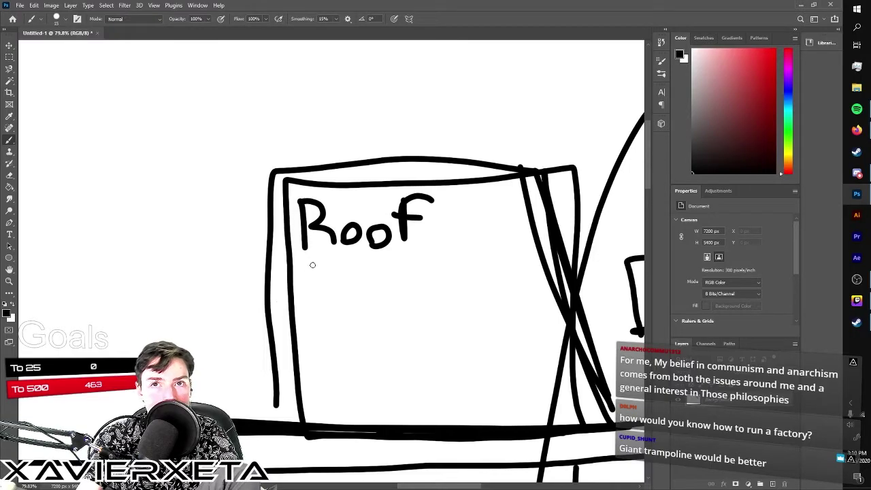
# Underline "Roof" with a line that turns back as an arrow, and handwrite "UBI" at the arrow's tip.
pyautogui.scroll(-5, 470, 292)
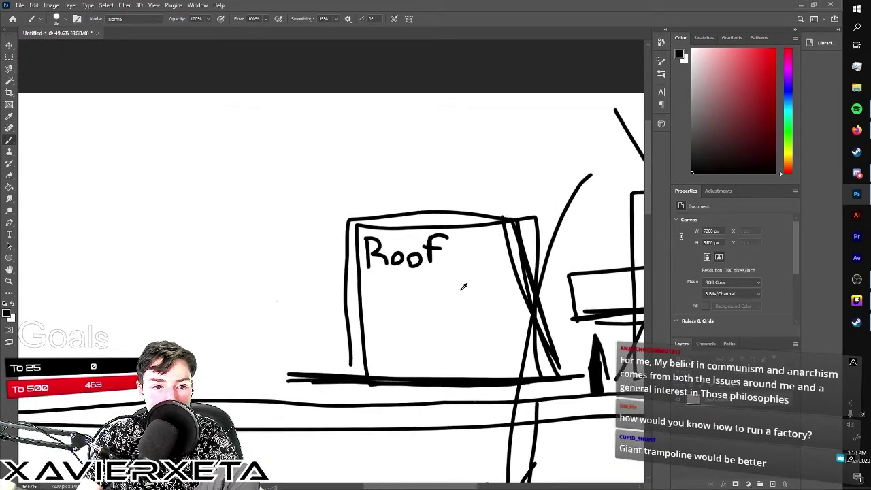
pyautogui.moveTo(395, 281)
pyautogui.mouseDown()
pyautogui.moveTo(494, 279)
pyautogui.moveTo(448, 309)
pyautogui.moveTo(463, 292)
pyautogui.moveTo(475, 311)
pyautogui.mouseUp()
pyautogui.scroll(4, 428, 323)
pyautogui.moveTo(369, 285)
pyautogui.mouseDown()
pyautogui.moveTo(373, 320)
pyautogui.moveTo(393, 275)
pyautogui.moveTo(406, 331)
pyautogui.mouseUp()
pyautogui.moveTo(402, 281)
pyautogui.mouseDown()
pyautogui.moveTo(417, 301)
pyautogui.moveTo(429, 303)
pyautogui.moveTo(429, 325)
pyautogui.moveTo(408, 328)
pyautogui.mouseUp()
pyautogui.moveTo(463, 286); pyautogui.dragTo(463, 320)
pyautogui.moveTo(435, 287); pyautogui.dragTo(476, 282)
pyautogui.moveTo(446, 323); pyautogui.dragTo(485, 321)
# Brush a thick bar outward from the box's wall beside "Roof", and add downward arrows from the ends of "Roof" and "UBI".
pyautogui.scroll(-3, 409, 340)
pyautogui.scroll(2, 408, 354)
pyautogui.scroll(2, 392, 402)
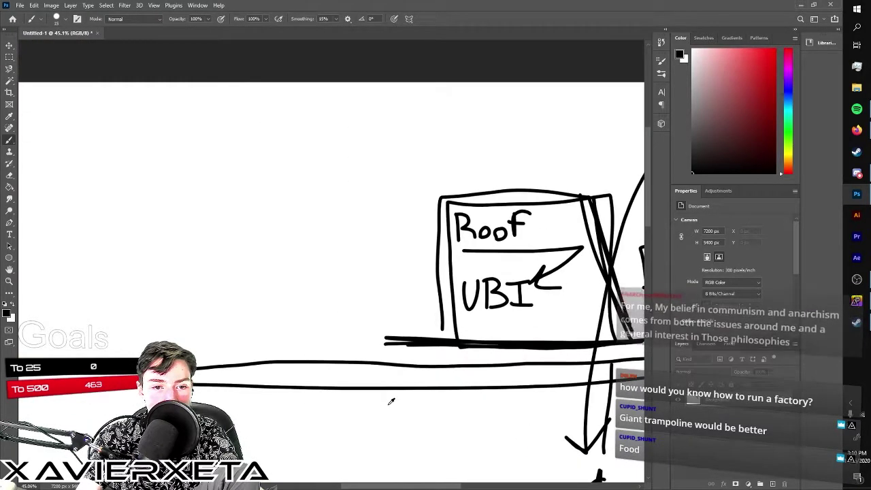
pyautogui.moveTo(444, 229)
pyautogui.mouseDown()
pyautogui.moveTo(311, 247)
pyautogui.moveTo(450, 230)
pyautogui.moveTo(347, 241)
pyautogui.mouseUp()
pyautogui.moveTo(542, 229)
pyautogui.mouseDown()
pyautogui.moveTo(566, 236)
pyautogui.moveTo(607, 318)
pyautogui.moveTo(621, 296)
pyautogui.mouseUp()
pyautogui.moveTo(505, 311)
pyautogui.mouseDown()
pyautogui.moveTo(517, 330)
pyautogui.moveTo(541, 319)
pyautogui.mouseUp()
pyautogui.scroll(-2, 379, 291)
pyautogui.scroll(2, 317, 344)
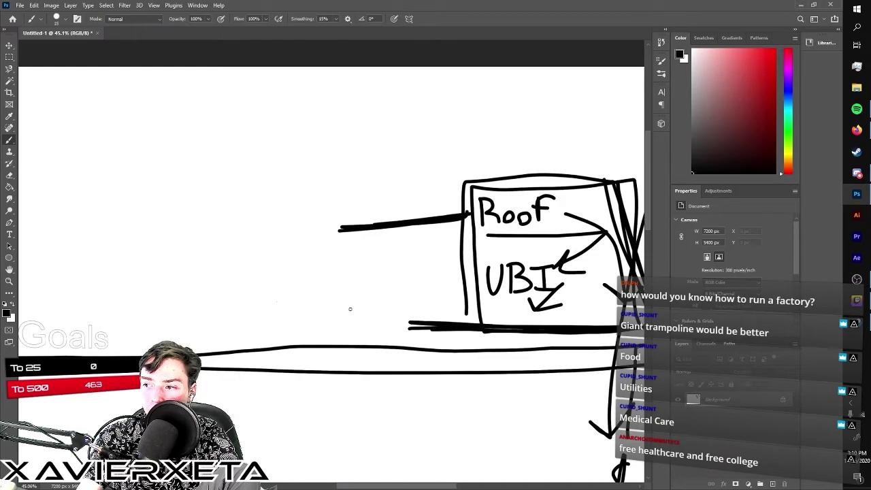
# Brush a long curved slope from the box's upper corner down to a point, and close it back along the box's base.
pyautogui.scroll(2, 332, 313)
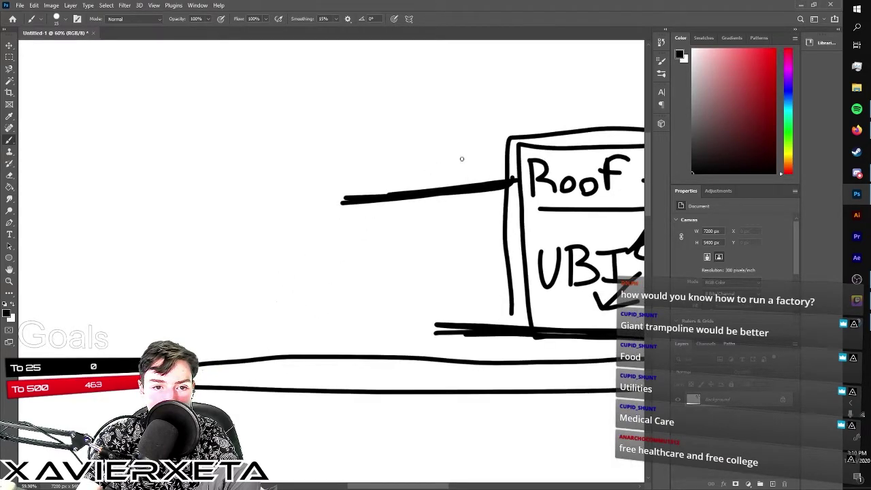
pyautogui.moveTo(513, 145)
pyautogui.mouseDown()
pyautogui.moveTo(424, 231)
pyautogui.moveTo(358, 276)
pyautogui.moveTo(233, 320)
pyautogui.moveTo(466, 336)
pyautogui.mouseUp()
pyautogui.scroll(-4, 346, 273)
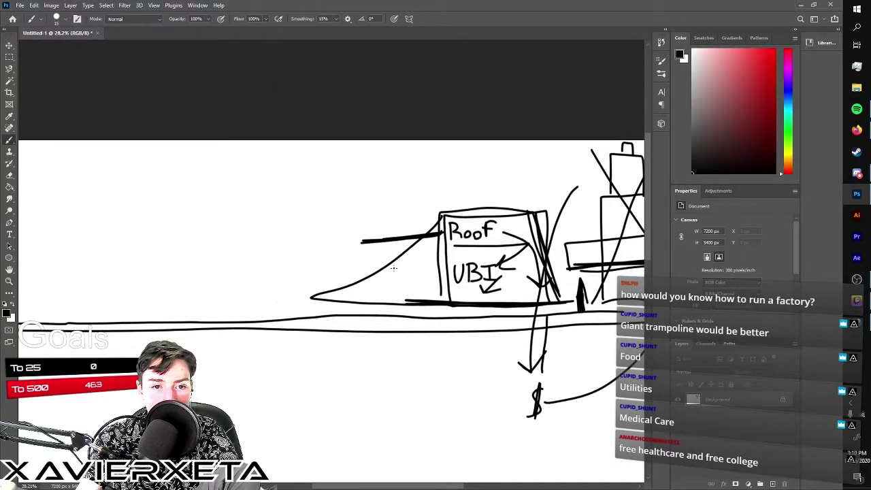
# Handwrite the letter "F" above the thick side bar, and brush a curved arrow down across the bar into the sloped shape.
pyautogui.scroll(5, 398, 271)
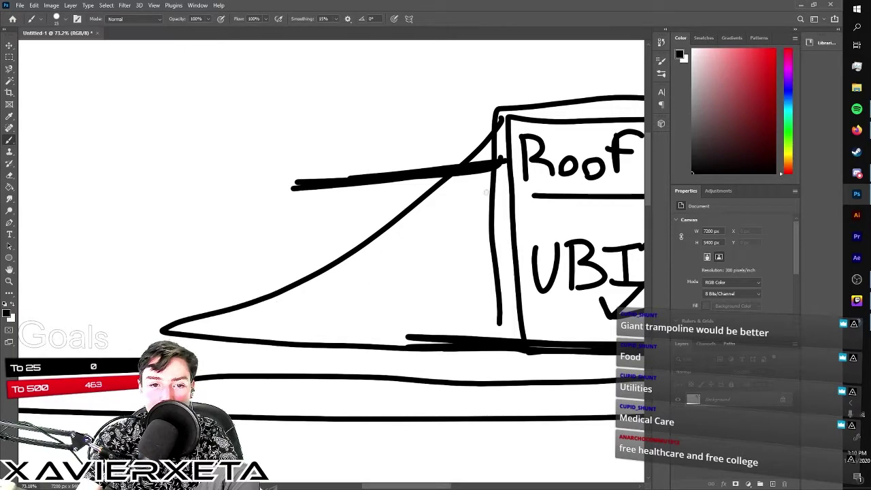
pyautogui.scroll(1, 456, 221)
pyautogui.scroll(-3, 459, 222)
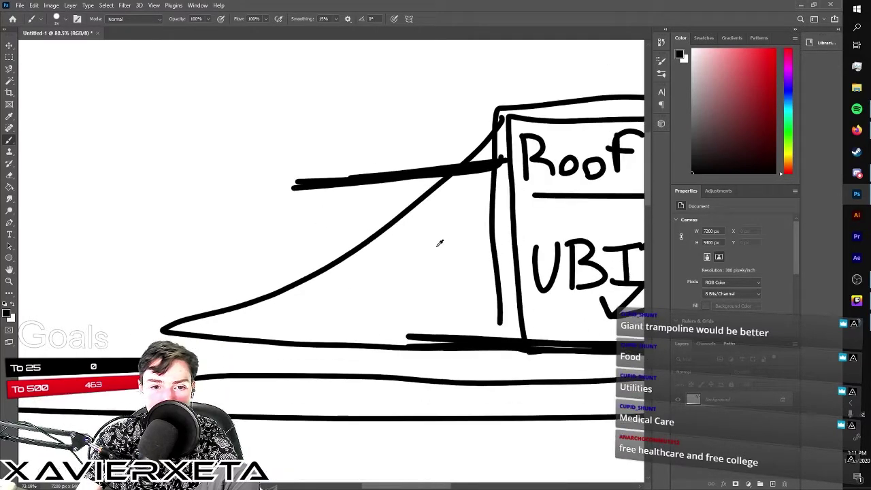
pyautogui.scroll(-4, 462, 223)
pyautogui.scroll(2, 408, 107)
pyautogui.scroll(4, 407, 97)
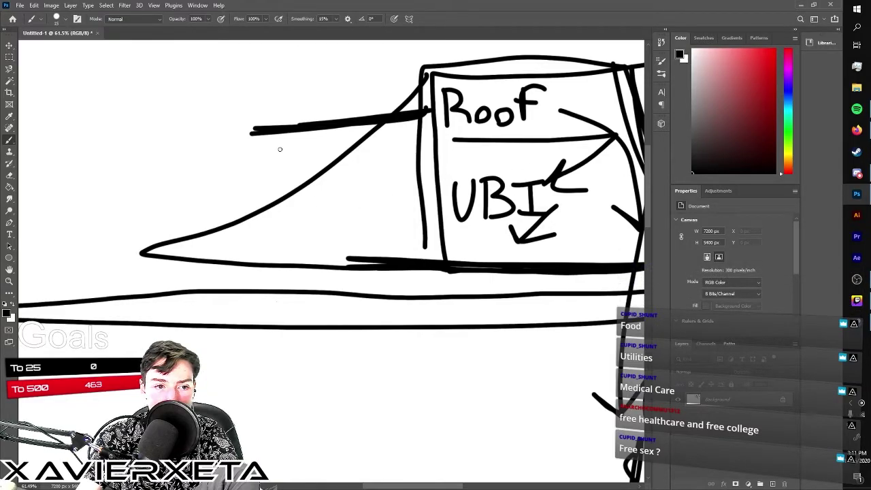
pyautogui.moveTo(268, 94)
pyautogui.mouseDown()
pyautogui.moveTo(273, 123)
pyautogui.moveTo(279, 93)
pyautogui.moveTo(290, 102)
pyautogui.mouseUp()
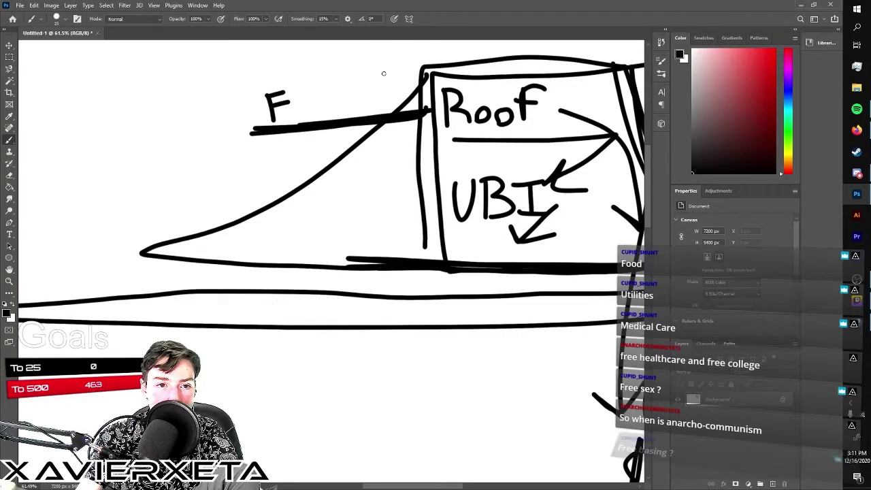
pyautogui.moveTo(383, 72)
pyautogui.mouseDown()
pyautogui.moveTo(341, 170)
pyautogui.moveTo(341, 249)
pyautogui.moveTo(333, 209)
pyautogui.mouseUp()
pyautogui.moveTo(345, 244); pyautogui.dragTo(368, 218)
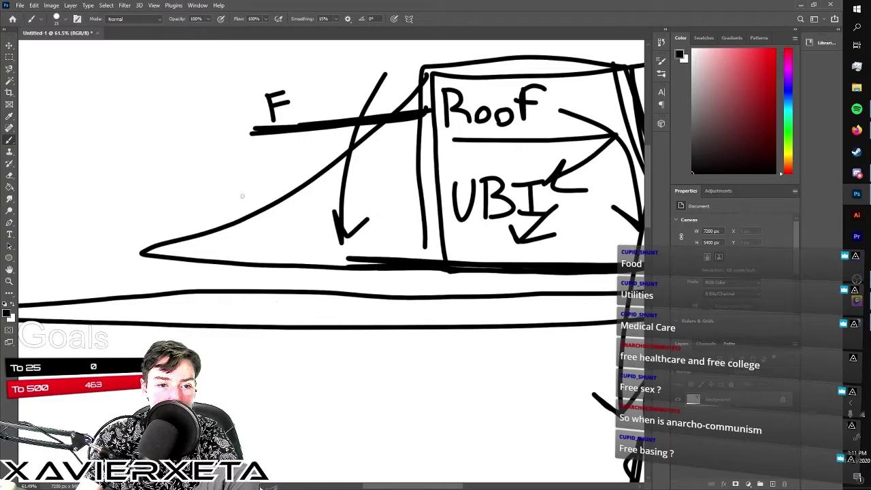
# Add the letters "ood" after the "F" to complete the word "Food" above the bar.
pyautogui.scroll(-3, 184, 181)
pyautogui.scroll(-2, 239, 180)
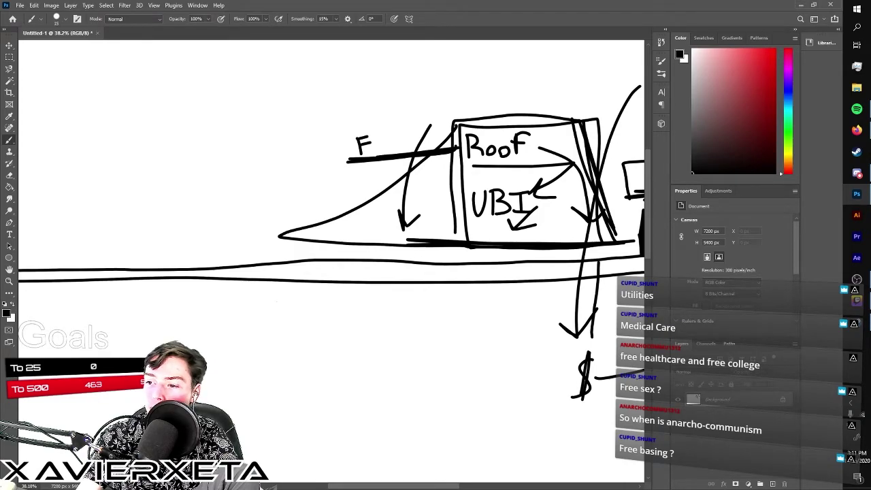
pyautogui.scroll(3, 334, 149)
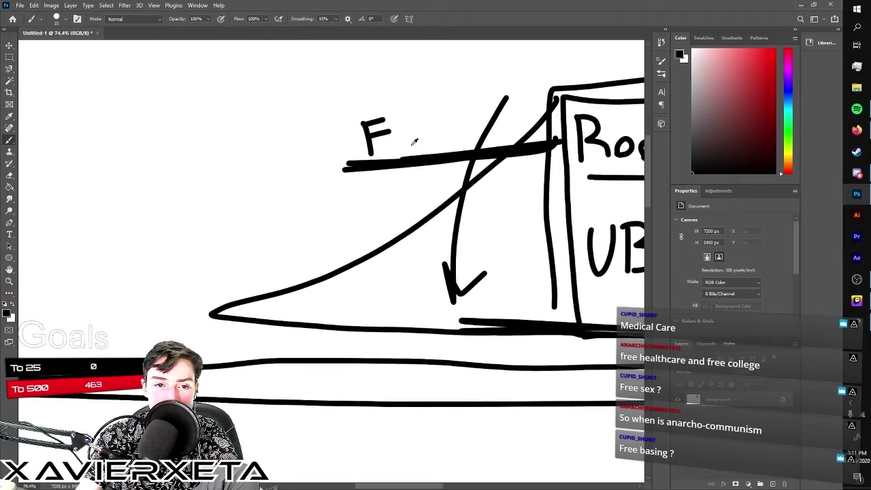
pyautogui.scroll(2, 415, 141)
pyautogui.moveTo(402, 155)
pyautogui.mouseDown()
pyautogui.moveTo(414, 130)
pyautogui.moveTo(426, 147)
pyautogui.moveTo(404, 160)
pyautogui.moveTo(444, 150)
pyautogui.moveTo(451, 128)
pyautogui.moveTo(472, 143)
pyautogui.moveTo(446, 162)
pyautogui.mouseUp()
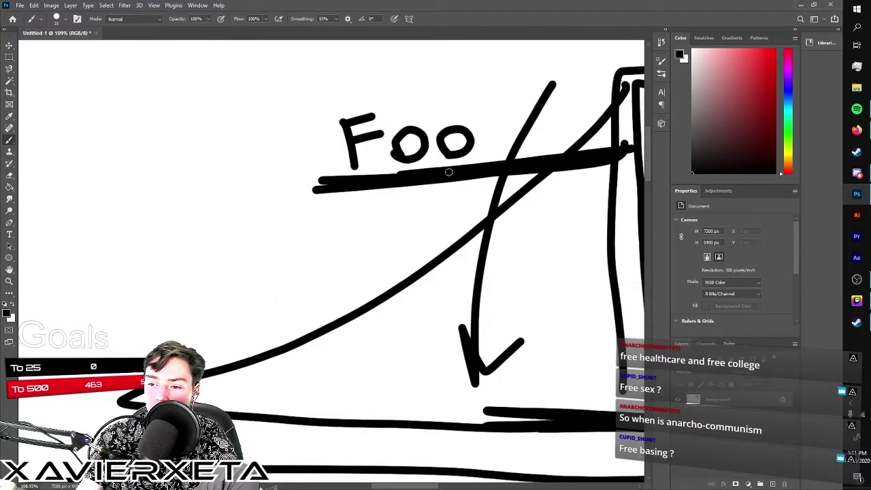
pyautogui.moveTo(504, 129)
pyautogui.mouseDown()
pyautogui.moveTo(490, 154)
pyautogui.moveTo(512, 132)
pyautogui.moveTo(512, 110)
pyautogui.mouseUp()
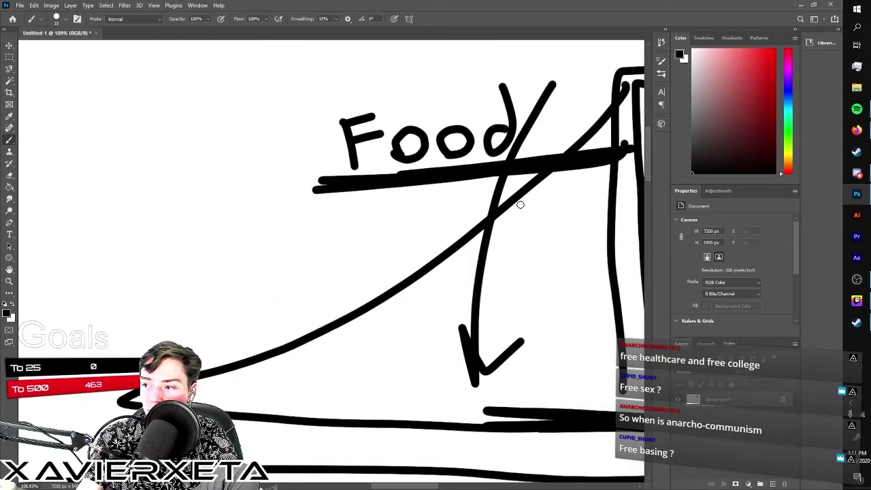
# Brush a second thick bar below "Food" and handwrite "HEALTHCARE" above it.
pyautogui.scroll(-4, 415, 254)
pyautogui.scroll(2, 353, 283)
pyautogui.moveTo(469, 232)
pyautogui.mouseDown()
pyautogui.moveTo(265, 251)
pyautogui.moveTo(463, 240)
pyautogui.mouseUp()
pyautogui.scroll(2, 326, 243)
pyautogui.moveTo(274, 206)
pyautogui.mouseDown()
pyautogui.moveTo(280, 240)
pyautogui.moveTo(295, 218)
pyautogui.moveTo(298, 244)
pyautogui.mouseUp()
pyautogui.moveTo(276, 231)
pyautogui.mouseDown()
pyautogui.moveTo(341, 202)
pyautogui.moveTo(313, 219)
pyautogui.moveTo(334, 218)
pyautogui.moveTo(312, 215)
pyautogui.moveTo(345, 239)
pyautogui.mouseUp()
pyautogui.moveTo(338, 241)
pyautogui.mouseDown()
pyautogui.moveTo(351, 211)
pyautogui.moveTo(371, 234)
pyautogui.moveTo(366, 227)
pyautogui.mouseUp()
pyautogui.moveTo(376, 207)
pyautogui.mouseDown()
pyautogui.moveTo(398, 232)
pyautogui.moveTo(444, 201)
pyautogui.moveTo(428, 228)
pyautogui.mouseUp()
pyautogui.moveTo(449, 201)
pyautogui.mouseDown()
pyautogui.moveTo(448, 229)
pyautogui.moveTo(483, 209)
pyautogui.moveTo(517, 225)
pyautogui.moveTo(538, 195)
pyautogui.moveTo(550, 219)
pyautogui.moveTo(547, 211)
pyautogui.mouseUp()
pyautogui.moveTo(564, 192)
pyautogui.mouseDown()
pyautogui.moveTo(565, 219)
pyautogui.moveTo(565, 207)
pyautogui.moveTo(584, 224)
pyautogui.moveTo(617, 198)
pyautogui.mouseUp()
pyautogui.moveTo(598, 208)
pyautogui.mouseDown()
pyautogui.moveTo(613, 207)
pyautogui.moveTo(594, 225)
pyautogui.moveTo(625, 223)
pyautogui.mouseUp()
# Brush downward arrows from the end of "HEALTHCARE" and along the adjoining box wall toward the base.
pyautogui.scroll(-2, 449, 225)
pyautogui.scroll(-3, 441, 223)
pyautogui.scroll(2, 479, 235)
pyautogui.moveTo(475, 227)
pyautogui.mouseDown()
pyautogui.moveTo(493, 240)
pyautogui.moveTo(519, 289)
pyautogui.mouseUp()
pyautogui.moveTo(497, 267); pyautogui.dragTo(505, 285)
pyautogui.moveTo(500, 215)
pyautogui.mouseDown()
pyautogui.moveTo(505, 245)
pyautogui.moveTo(492, 294)
pyautogui.moveTo(505, 286)
pyautogui.mouseUp()
# Brush a second curved arrow from the dollar sign up to the tower's base, and scribble thick strokes over the line at its tip.
pyautogui.scroll(-5, 470, 268)
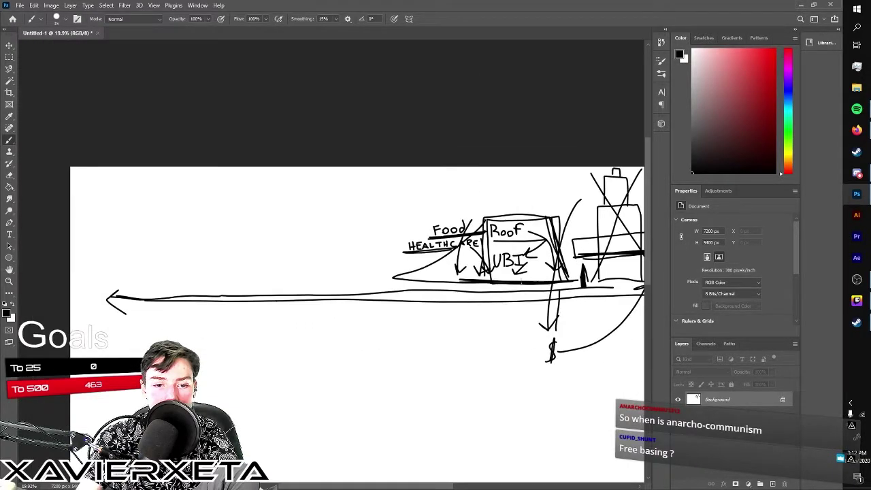
pyautogui.scroll(4, 501, 229)
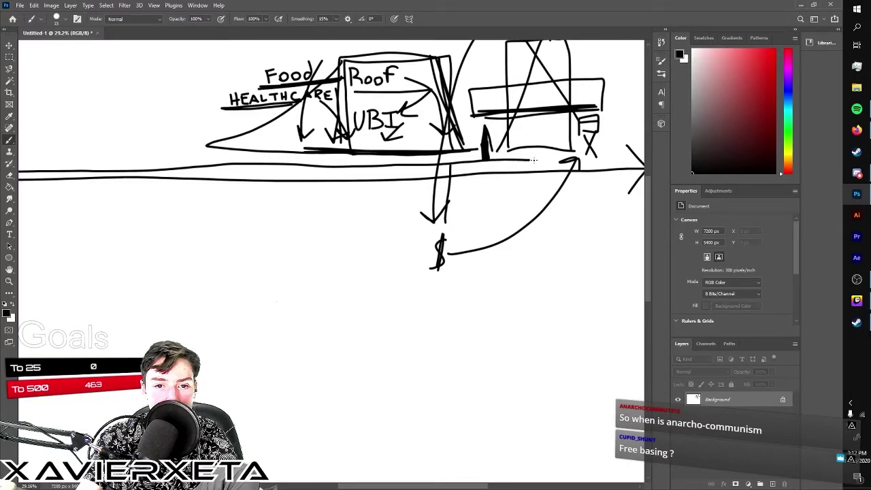
pyautogui.moveTo(462, 248)
pyautogui.mouseDown()
pyautogui.moveTo(576, 176)
pyautogui.moveTo(610, 173)
pyautogui.mouseUp()
pyautogui.moveTo(547, 170)
pyautogui.mouseDown()
pyautogui.moveTo(568, 163)
pyautogui.moveTo(614, 171)
pyautogui.mouseUp()
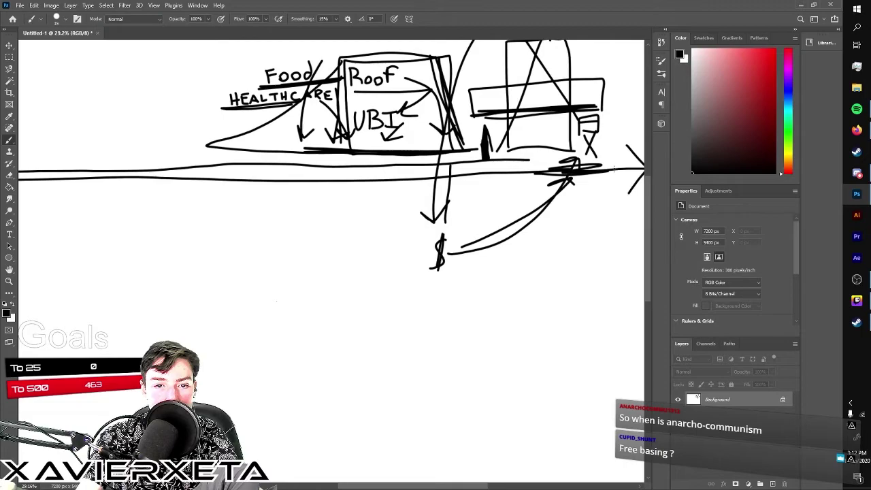
# Brush a wide curly brace beneath the horizontal lines, spanning the sloped shape and the large box.
pyautogui.scroll(-3, 452, 184)
pyautogui.scroll(3, 504, 71)
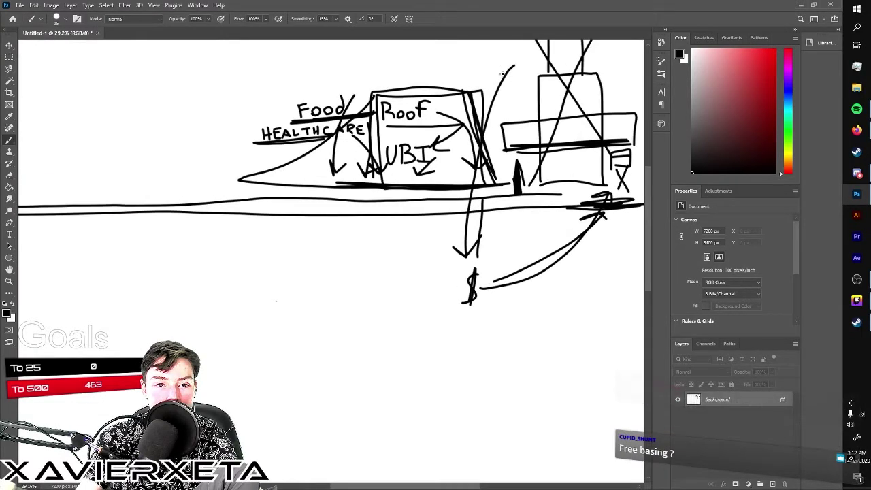
pyautogui.scroll(2, 419, 312)
pyautogui.moveTo(244, 302)
pyautogui.mouseDown()
pyautogui.moveTo(261, 319)
pyautogui.moveTo(370, 322)
pyautogui.moveTo(407, 343)
pyautogui.moveTo(441, 317)
pyautogui.moveTo(537, 325)
pyautogui.moveTo(556, 294)
pyautogui.mouseUp()
pyautogui.scroll(-3, 362, 397)
pyautogui.scroll(4, 379, 409)
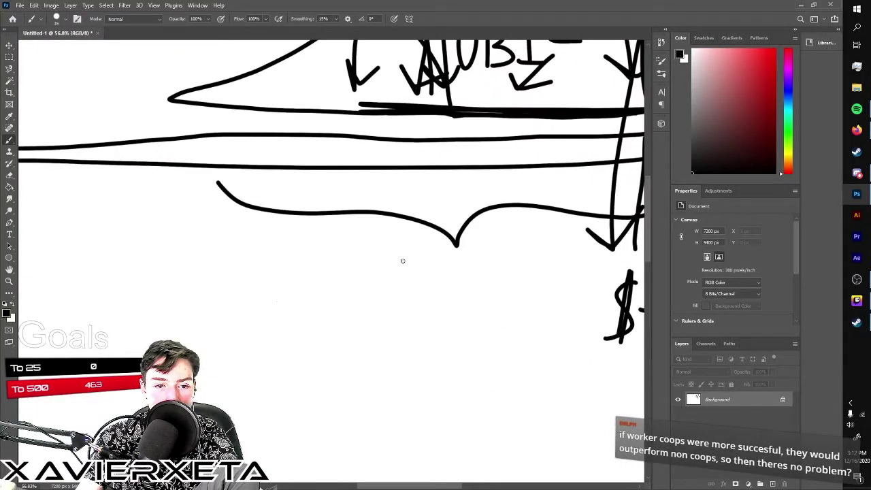